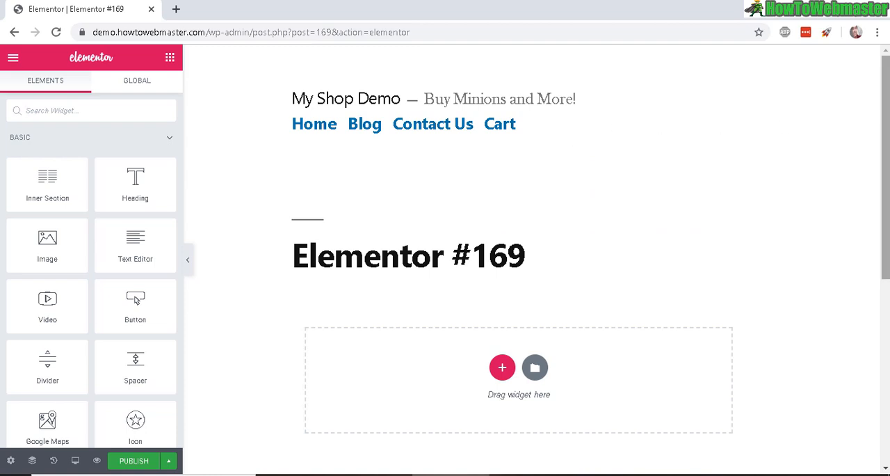
scroll(886, 115, down, 5)
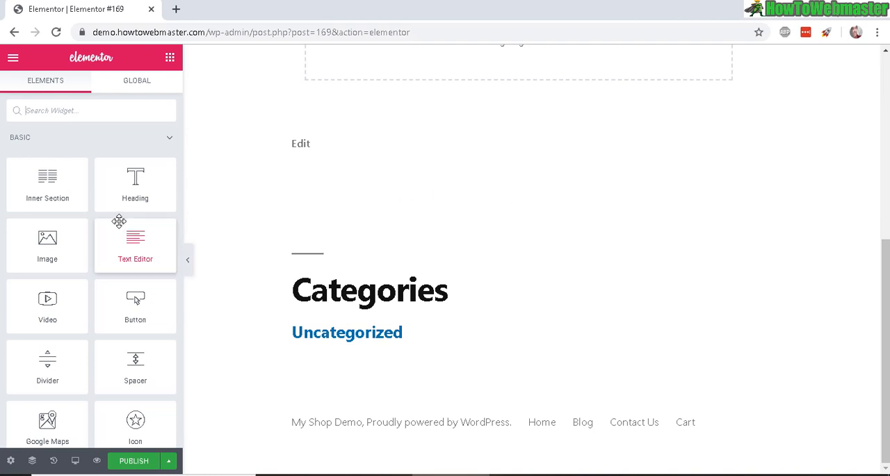
scroll(498, 219, up, 5)
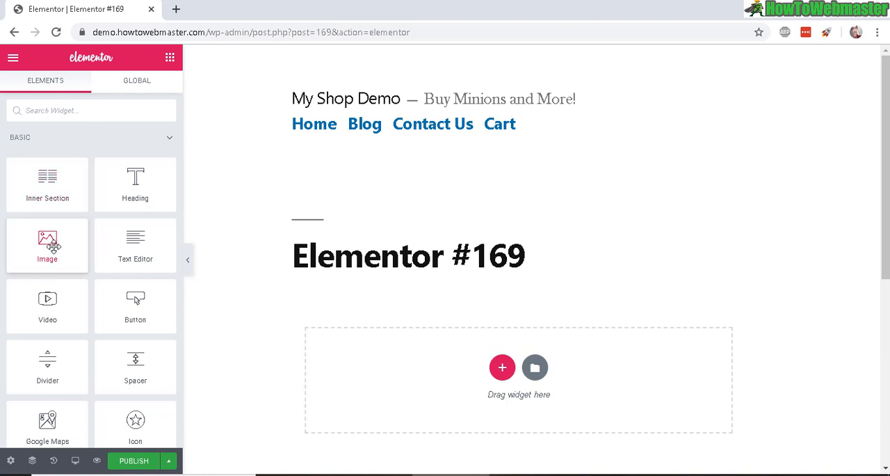
scroll(125, 304, down, 3)
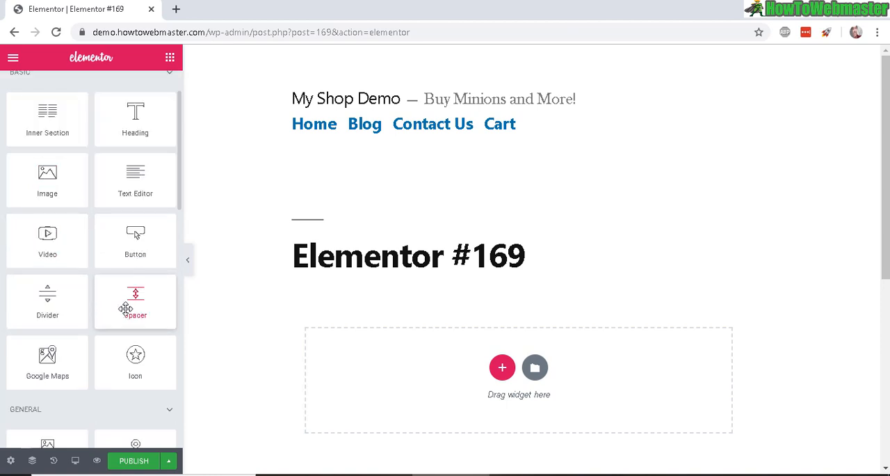
scroll(158, 252, up, 3)
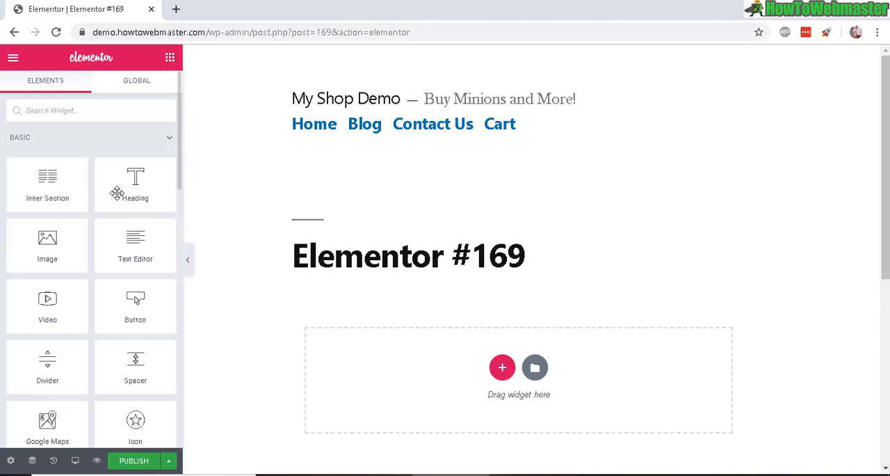
- Add a Heading widget to the empty page section and title it "HEADING EXAMPLE"
drag(122, 191, 503, 373)
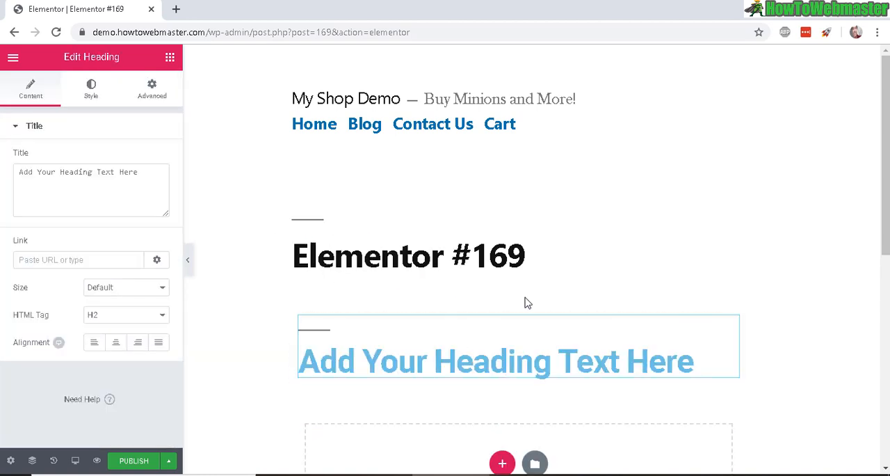
scroll(526, 301, down, 2)
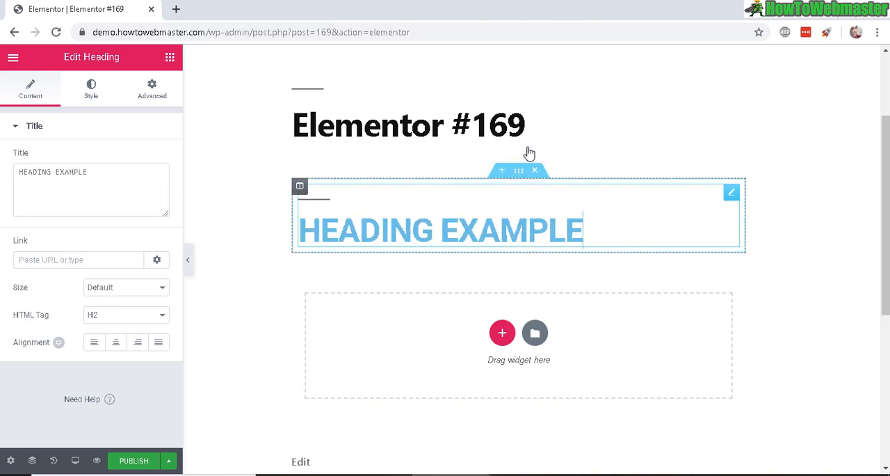
click(441, 232)
drag(607, 224, 437, 236)
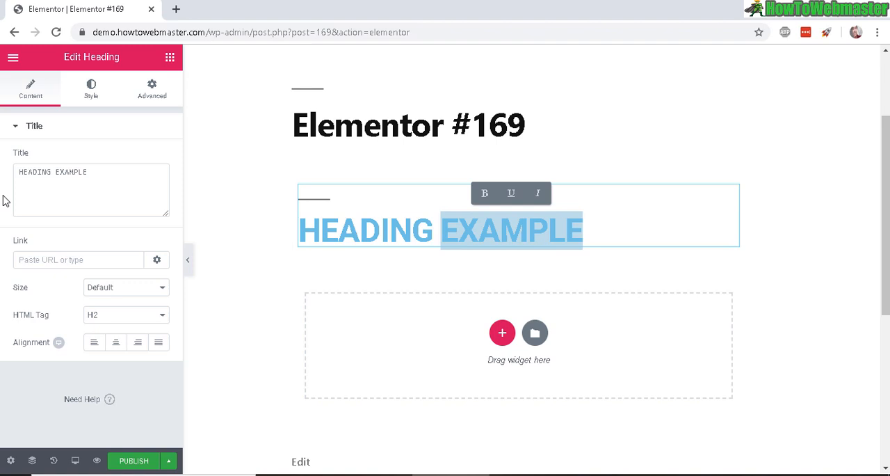
- Append "sdsada" to the end of the heading's title text
click(107, 173)
text(sdsada)
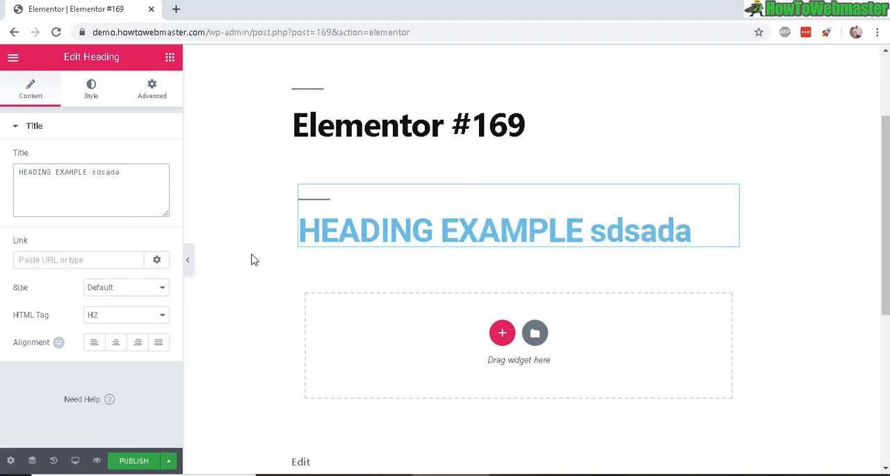
click(217, 219)
click(304, 213)
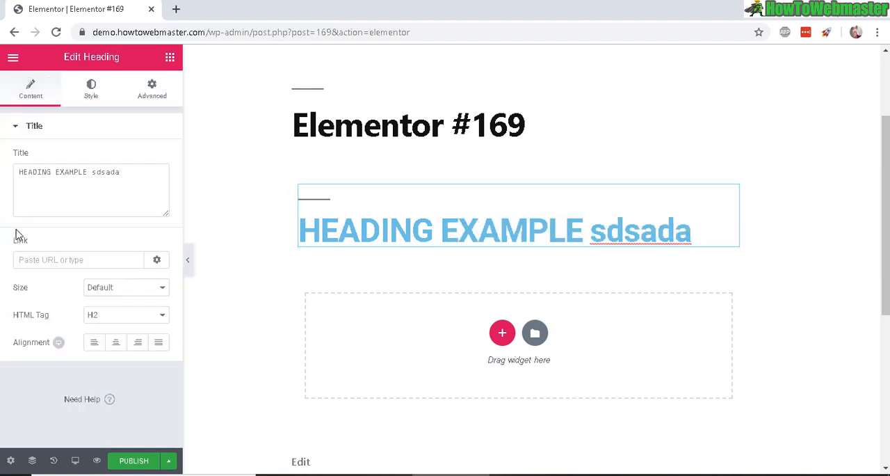
- Look over the heading's link setting and the available HTML tag options
click(49, 260)
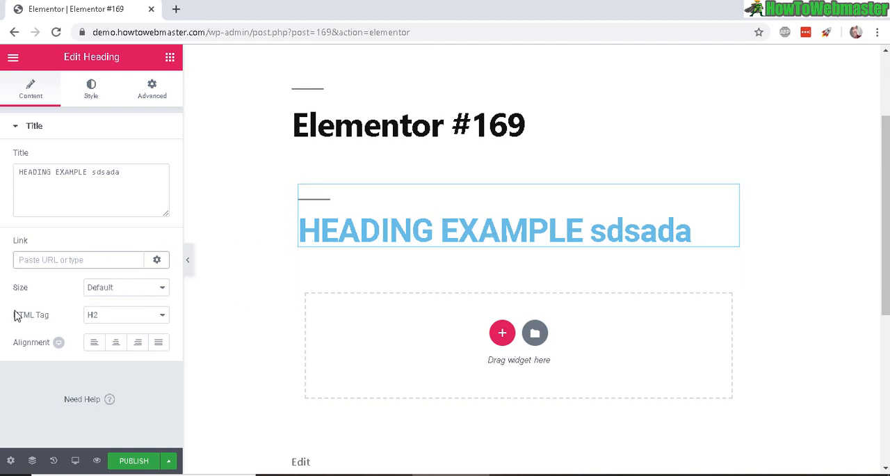
click(115, 318)
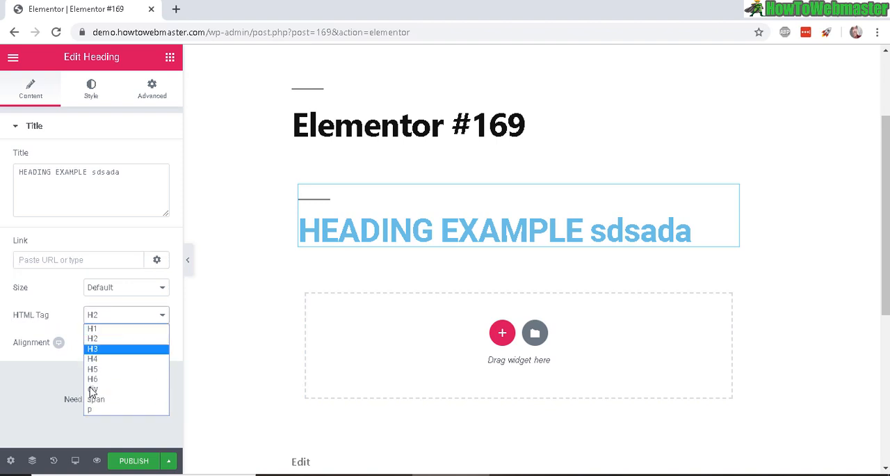
click(60, 295)
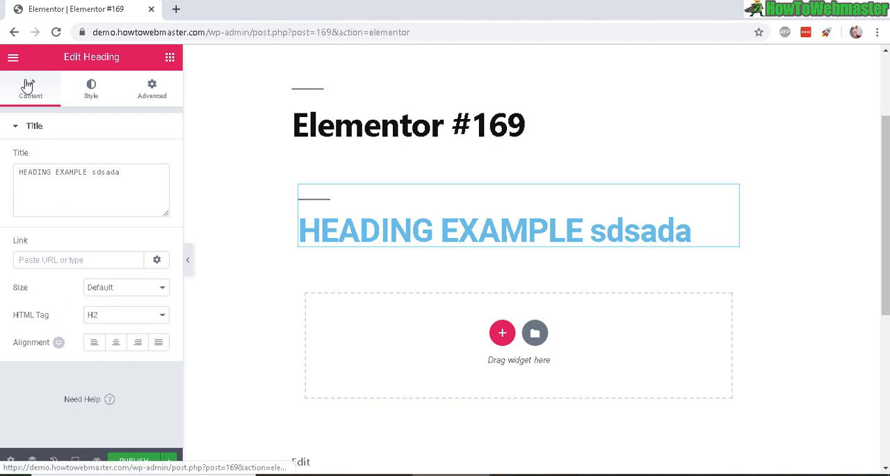
- Add an Image widget in the empty section below the heading
click(169, 59)
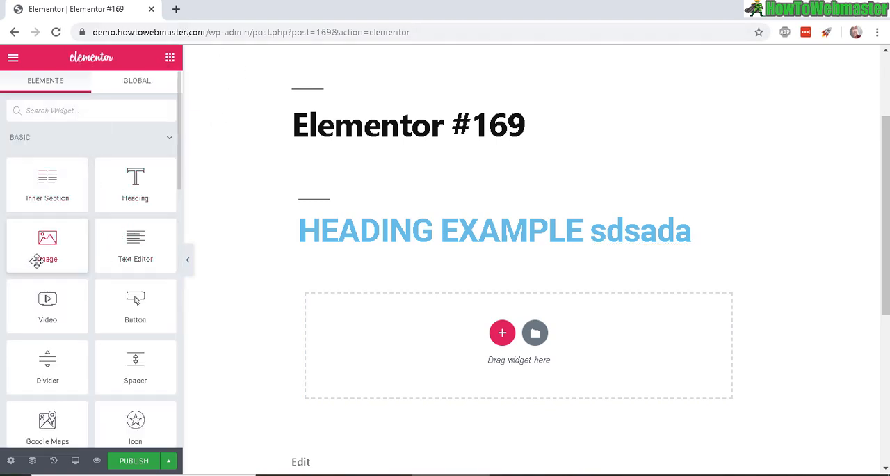
drag(44, 252, 510, 341)
scroll(685, 185, down, 3)
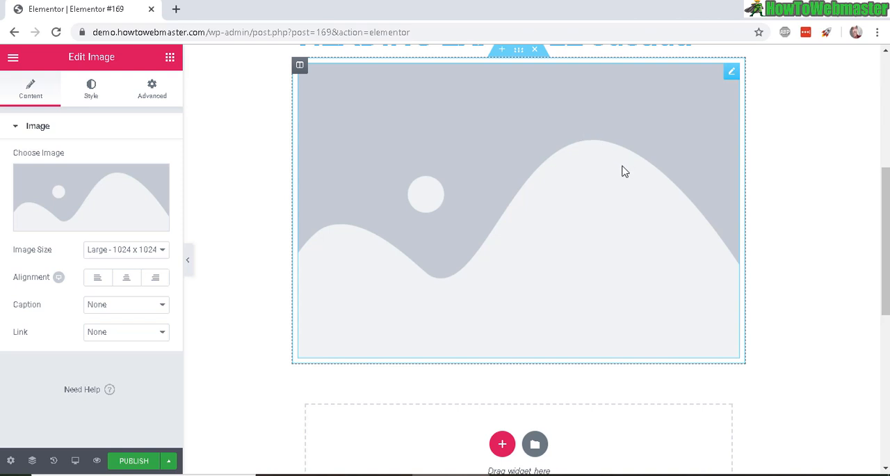
scroll(567, 176, up, 4)
scroll(487, 270, down, 4)
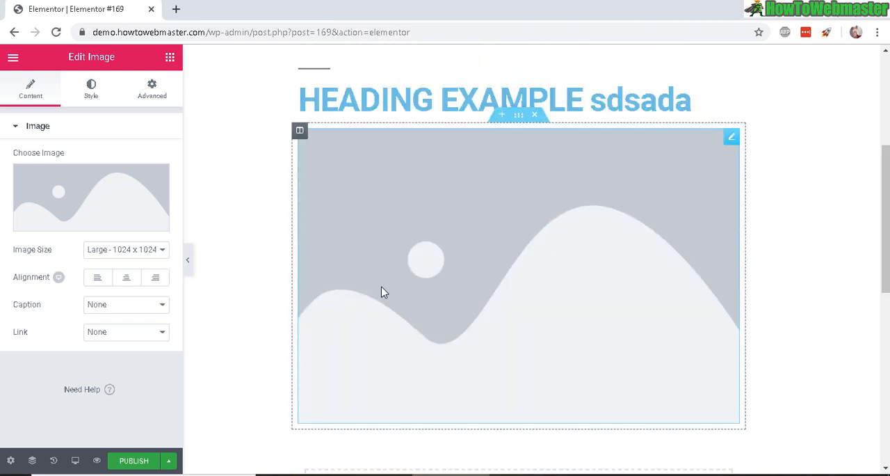
- Look over the image widget's available size presets and link options
click(111, 254)
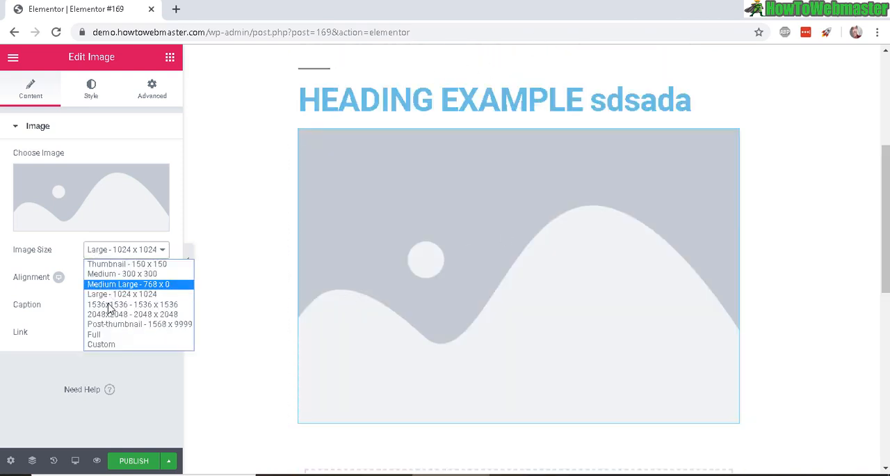
click(46, 311)
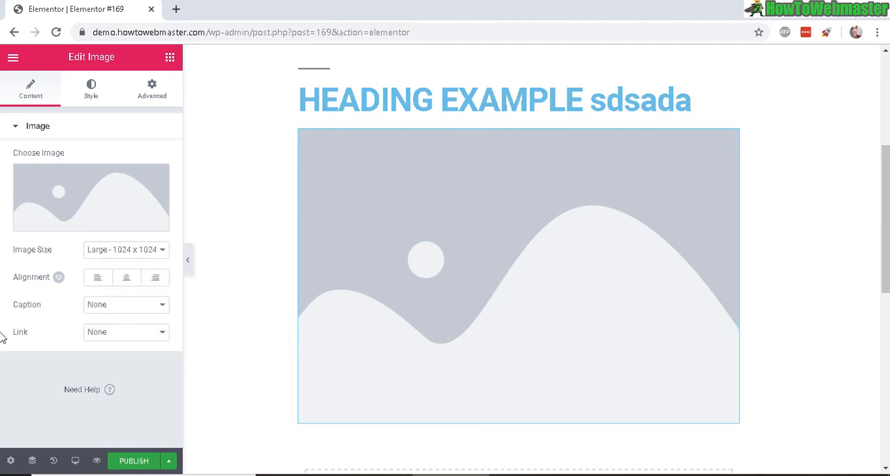
click(108, 336)
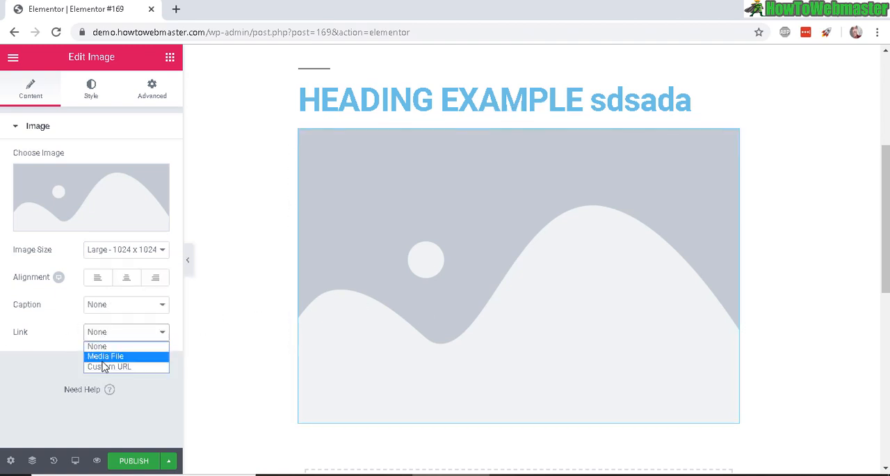
click(63, 360)
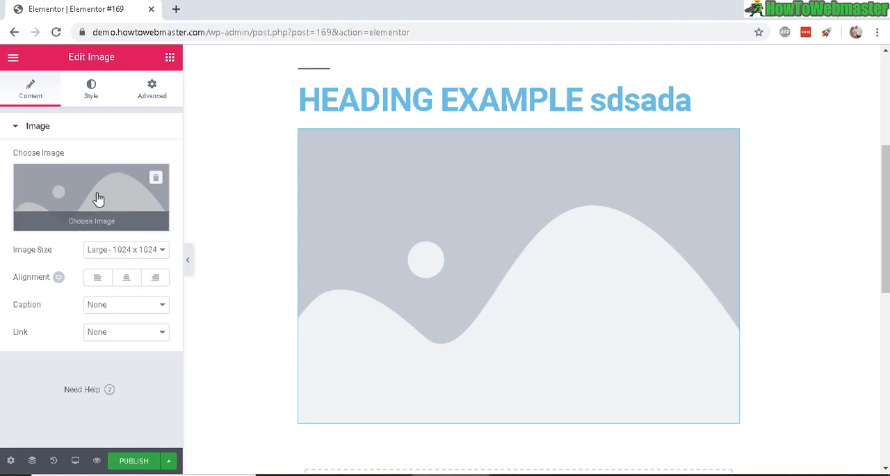
- Replace the placeholder image with drill3.jpg from the media library
click(101, 230)
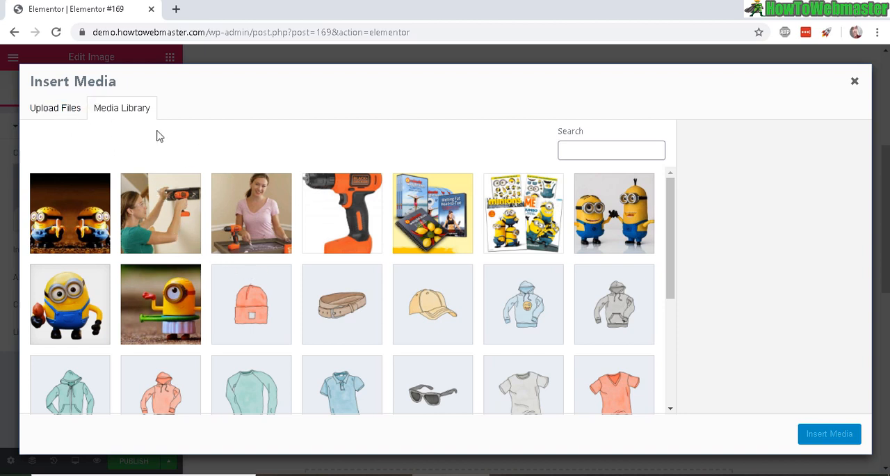
click(247, 236)
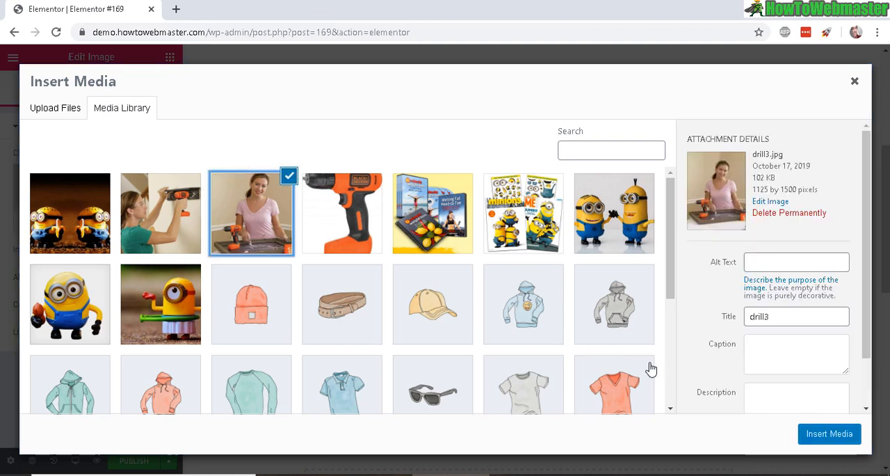
click(814, 436)
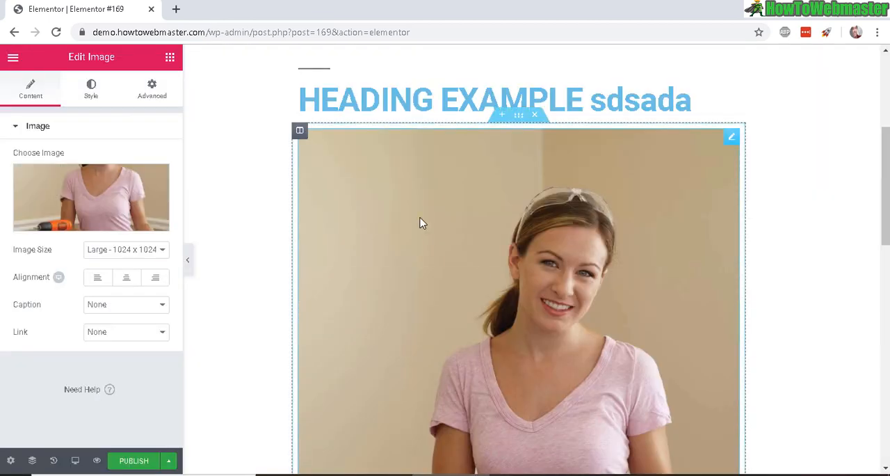
scroll(449, 187, up, 4)
scroll(449, 185, down, 9)
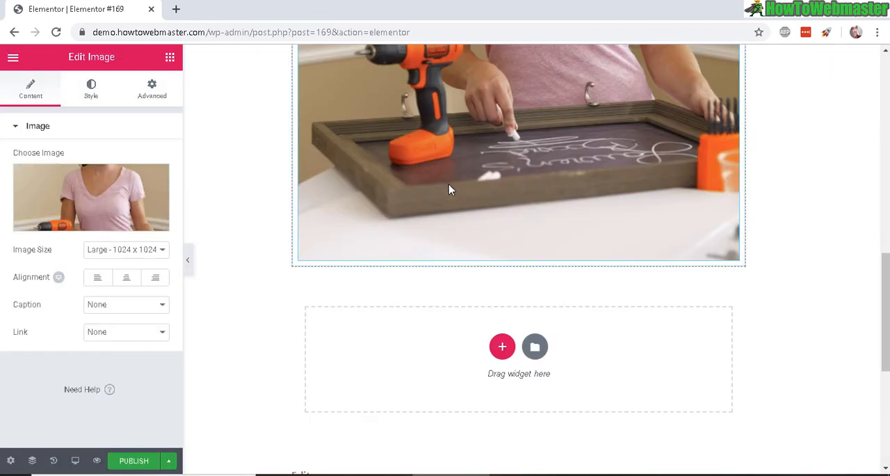
- Add a Text Editor widget below the image and repeat its Lorem ipsum paragraph to make four paragraphs
click(169, 57)
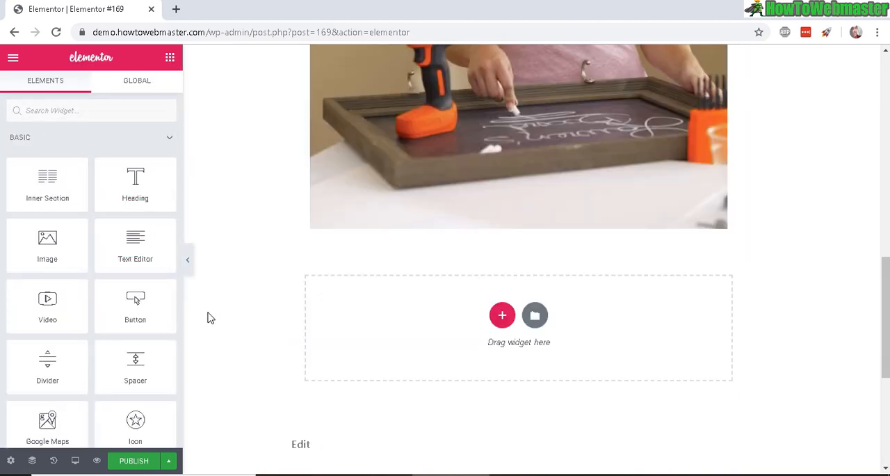
drag(133, 250, 501, 338)
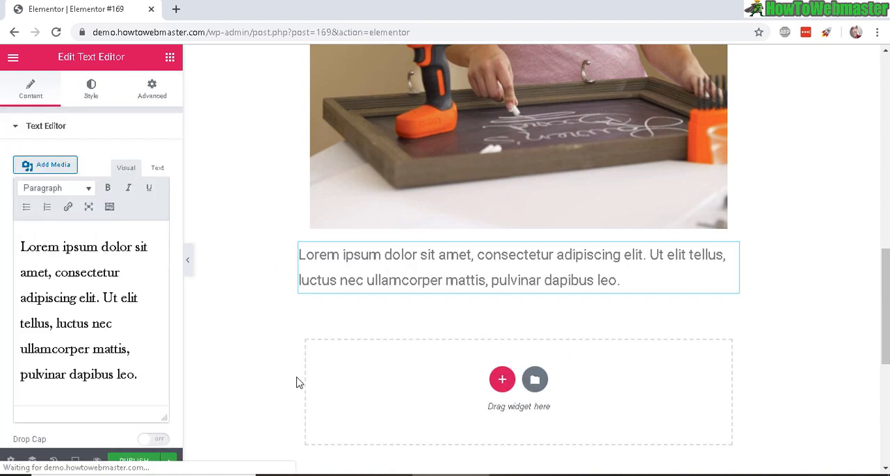
click(77, 290)
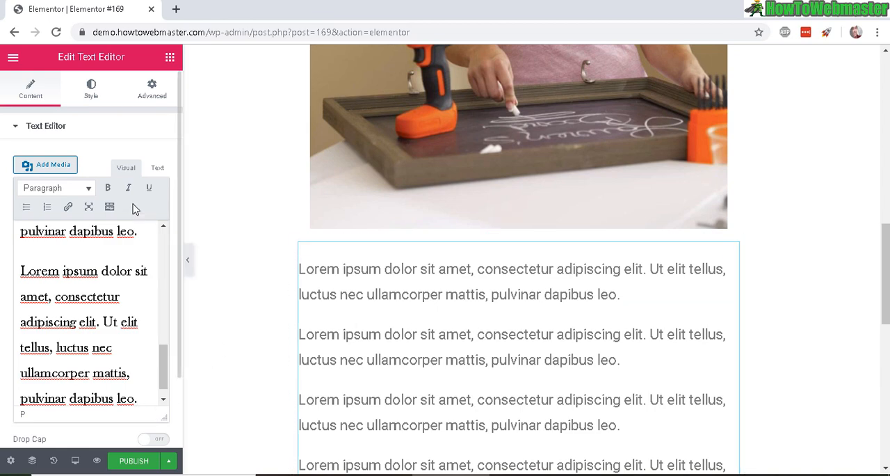
scroll(526, 360, down, 5)
scroll(526, 363, up, 3)
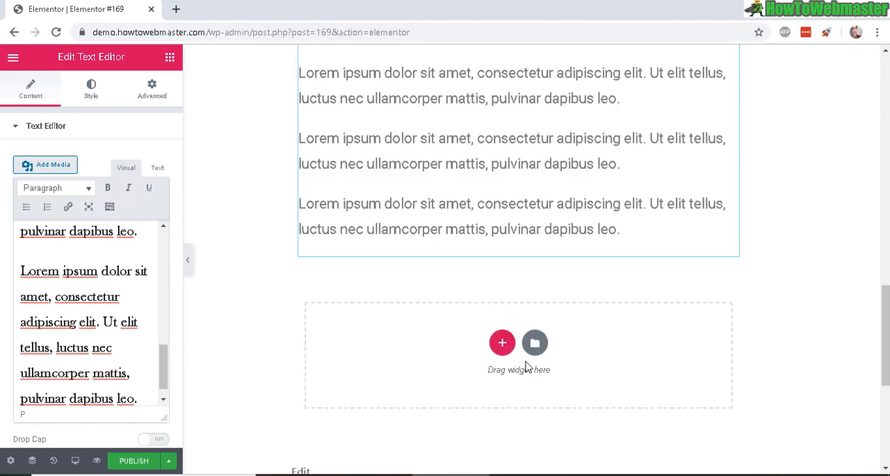
- Add a Button widget in the empty section below the text paragraphs
click(170, 57)
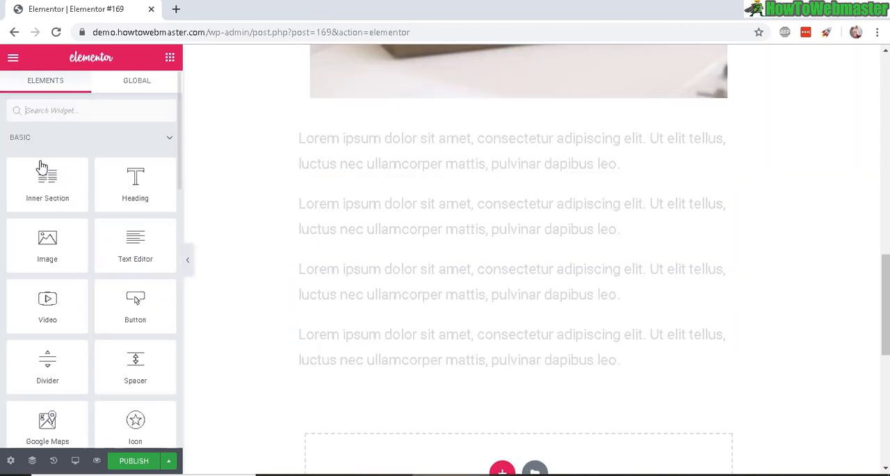
scroll(139, 296, down, 1)
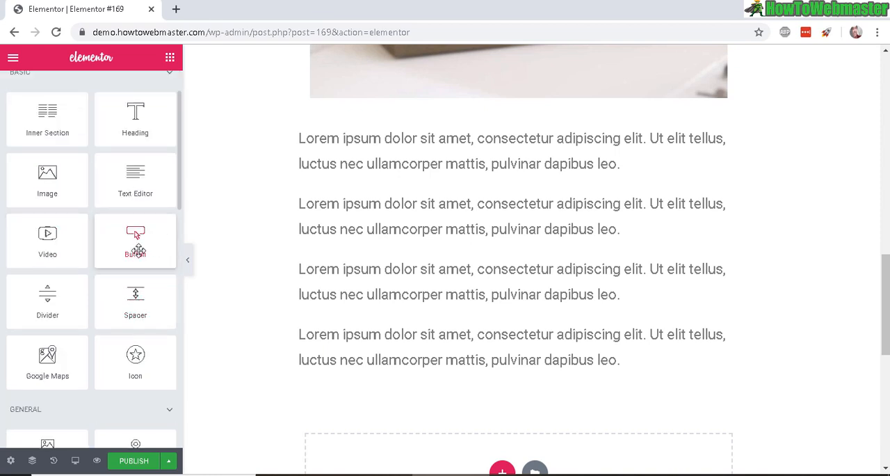
drag(137, 248, 546, 432)
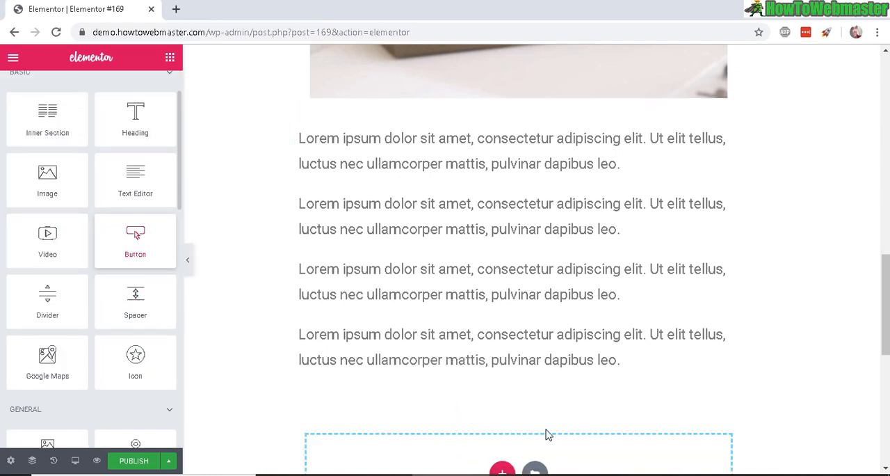
scroll(557, 403, down, 3)
scroll(528, 365, up, 2)
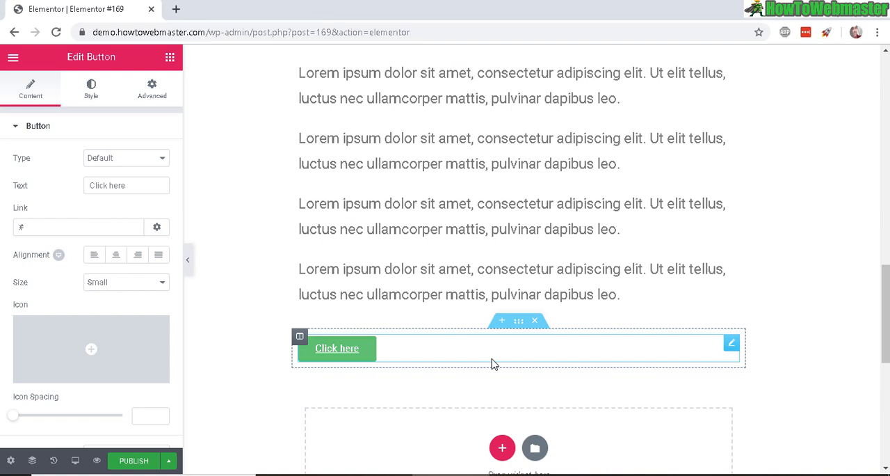
- Center the "Click here" button and set its size to Extra Large
click(117, 257)
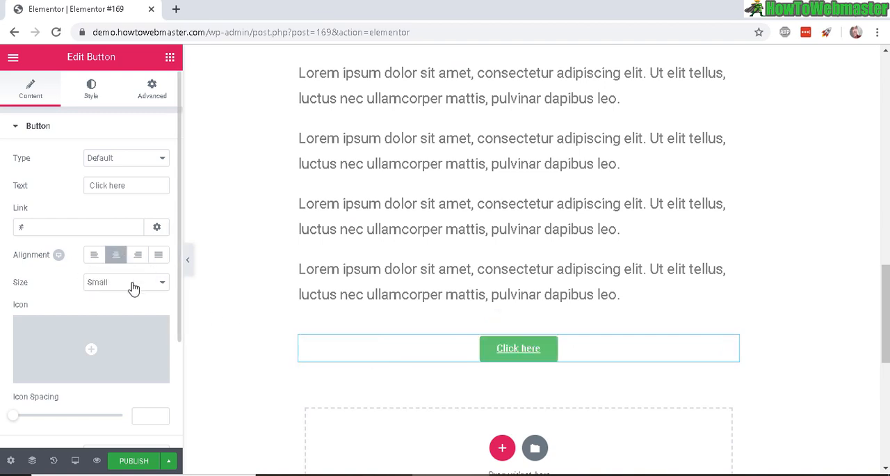
click(161, 286)
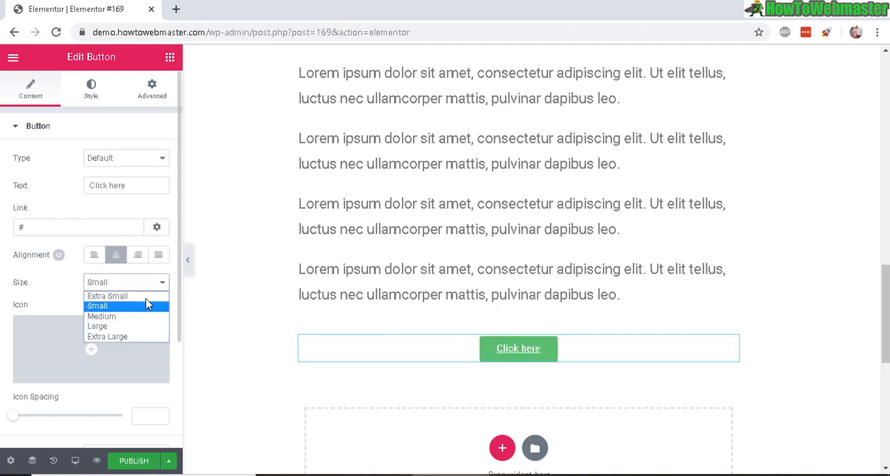
click(134, 335)
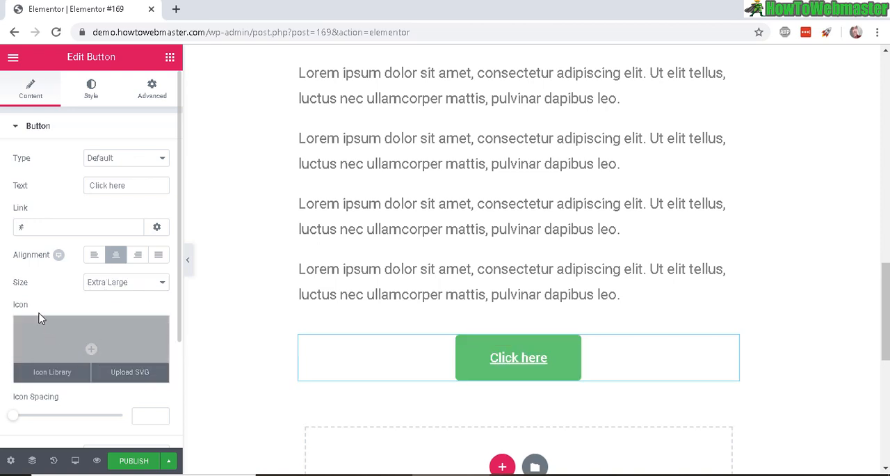
- Search the icon library for "shop" and insert the shopping cart icon into the button
click(89, 352)
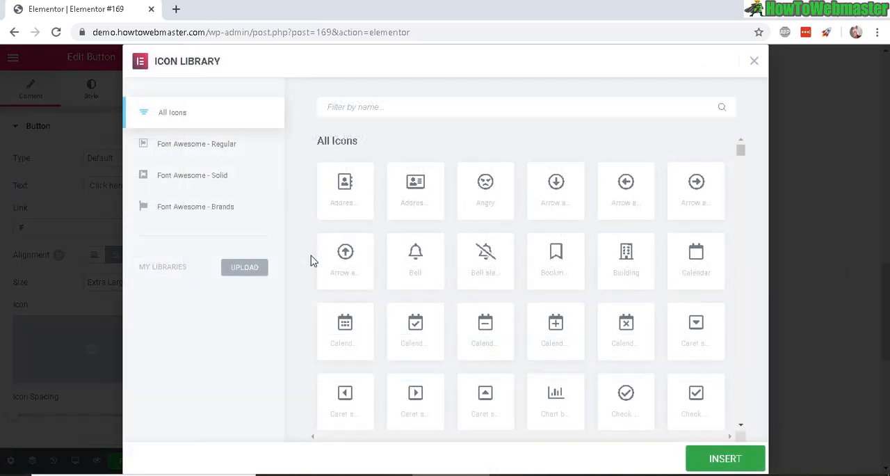
text(shop)
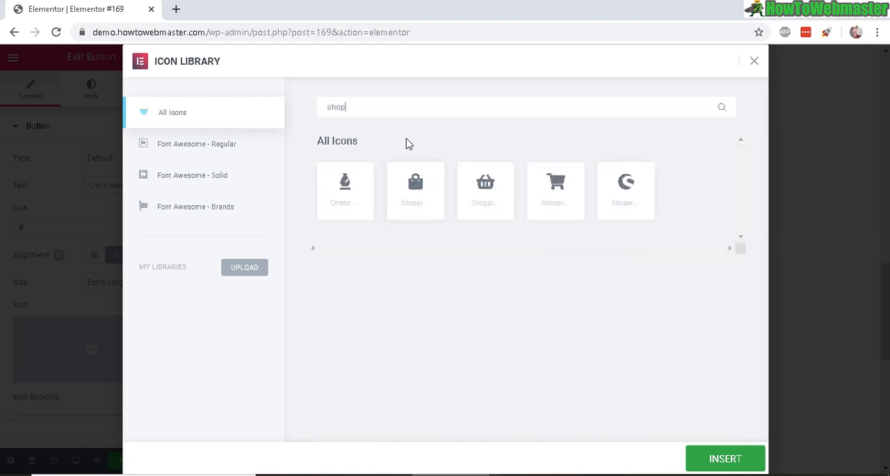
key(ctrl+a)
click(343, 112)
click(557, 187)
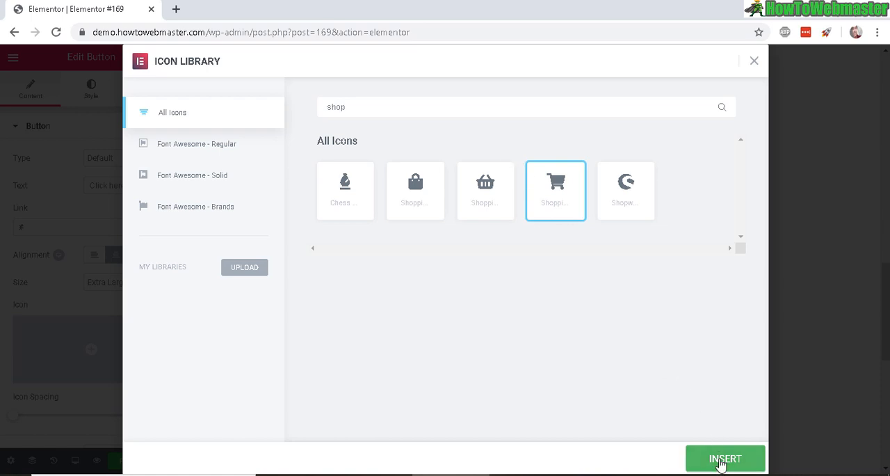
click(720, 461)
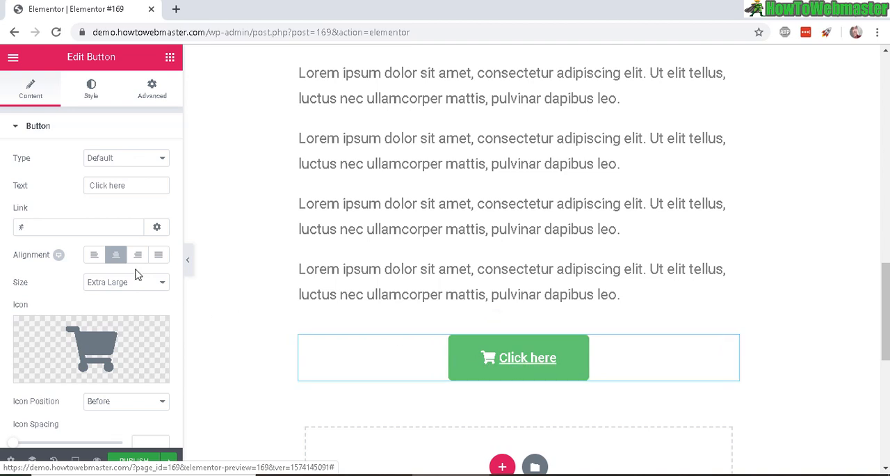
drag(135, 185, 79, 182)
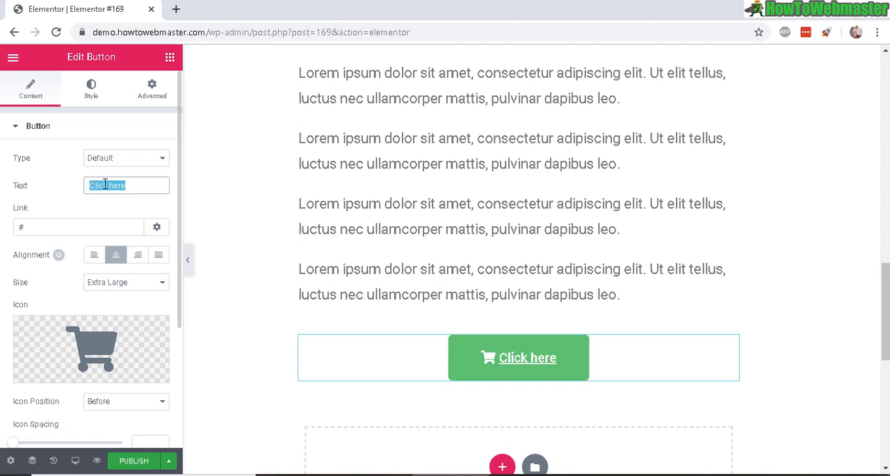
text(Buy Now)
key(Tab)
text(https://amazon.com)
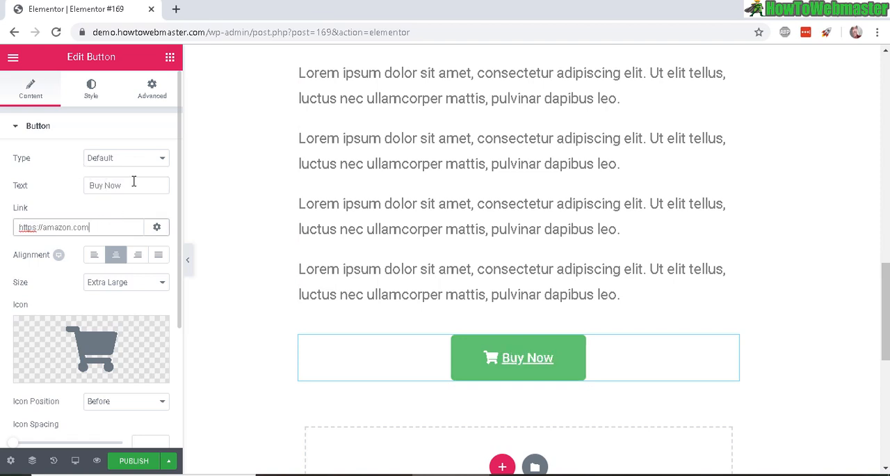
drag(134, 181, 89, 186)
drag(17, 228, 142, 228)
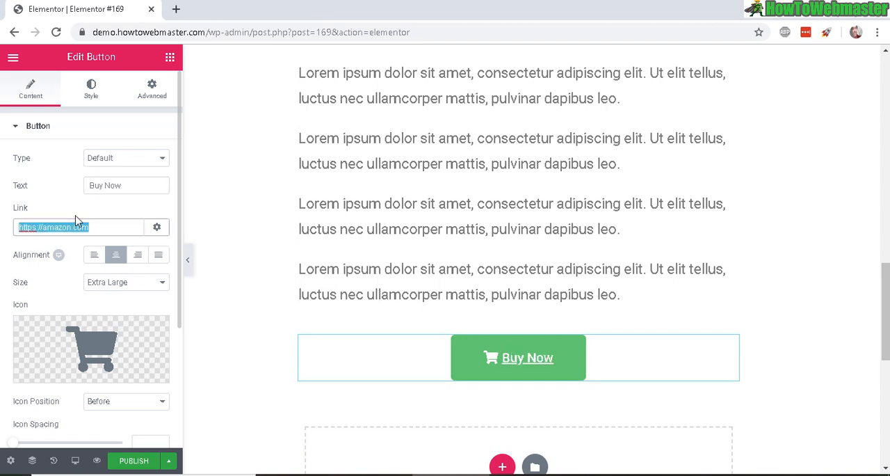
click(157, 230)
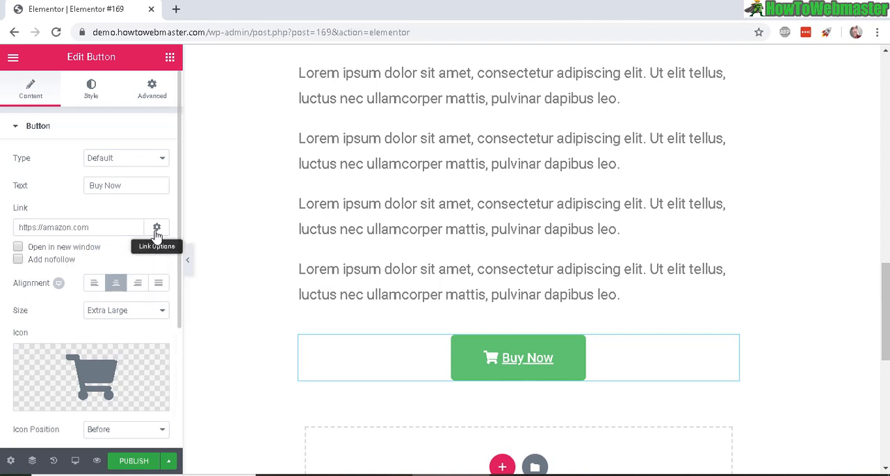
click(18, 262)
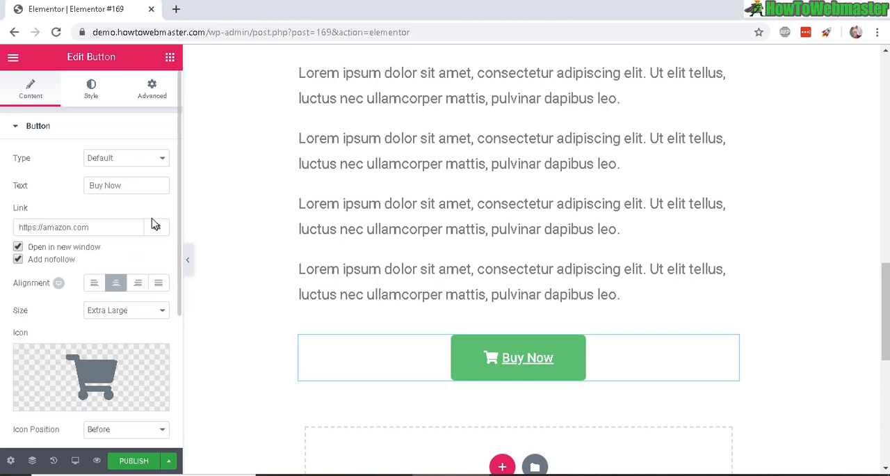
- Set the Buy Now button's background color to light blue #6ec1e4
click(109, 103)
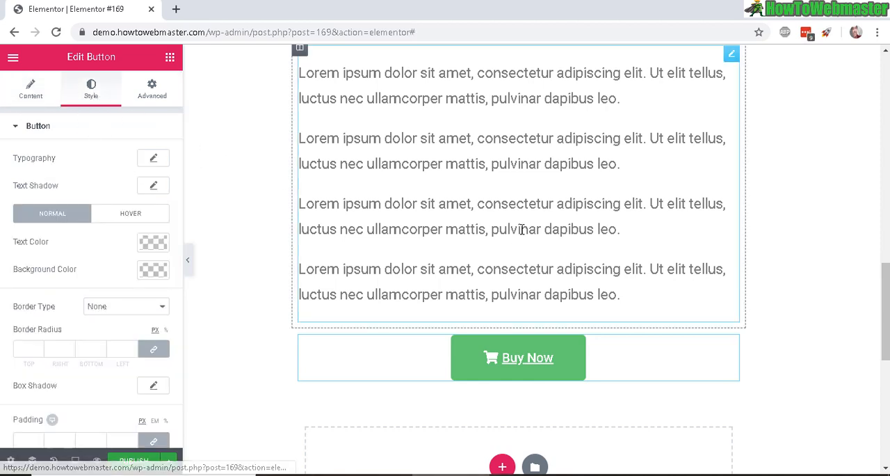
scroll(545, 256, up, 6)
scroll(599, 185, down, 5)
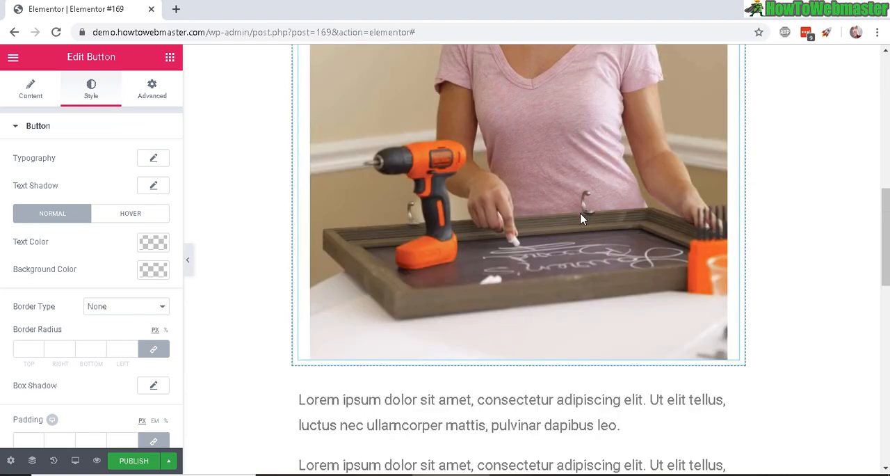
scroll(545, 286, down, 1)
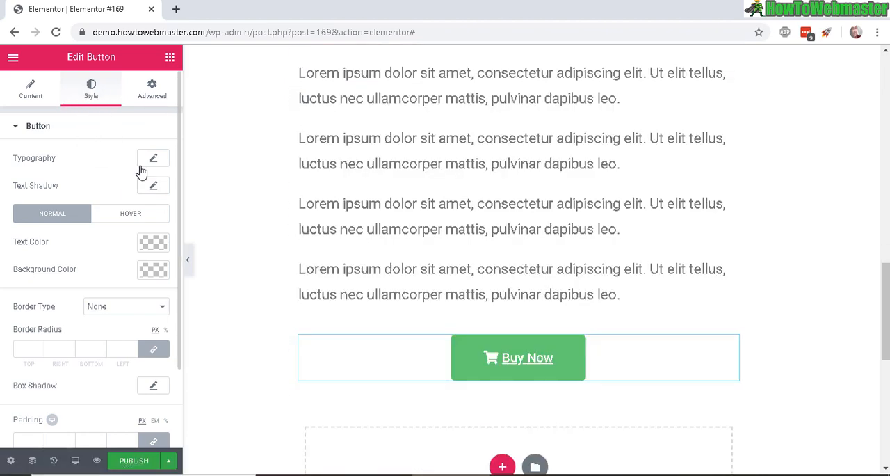
click(153, 269)
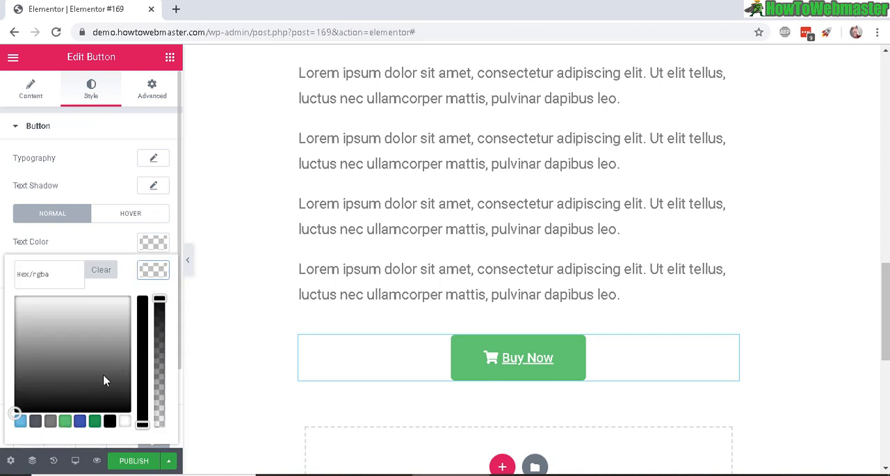
scroll(125, 347, down, 1)
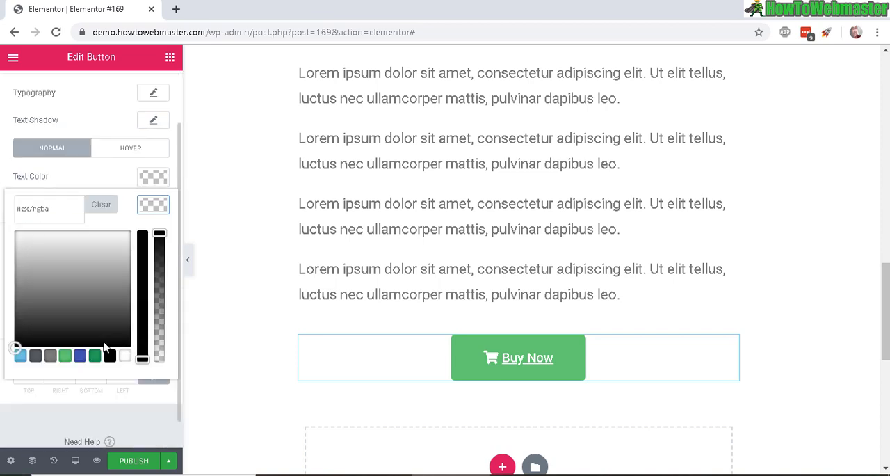
click(24, 356)
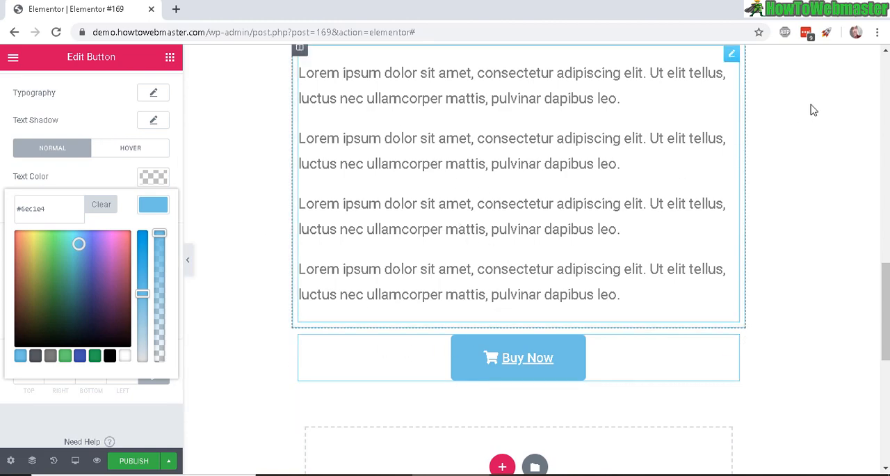
- Duplicate the Buy Now button below the text paragraphs
drag(885, 337, 888, 111)
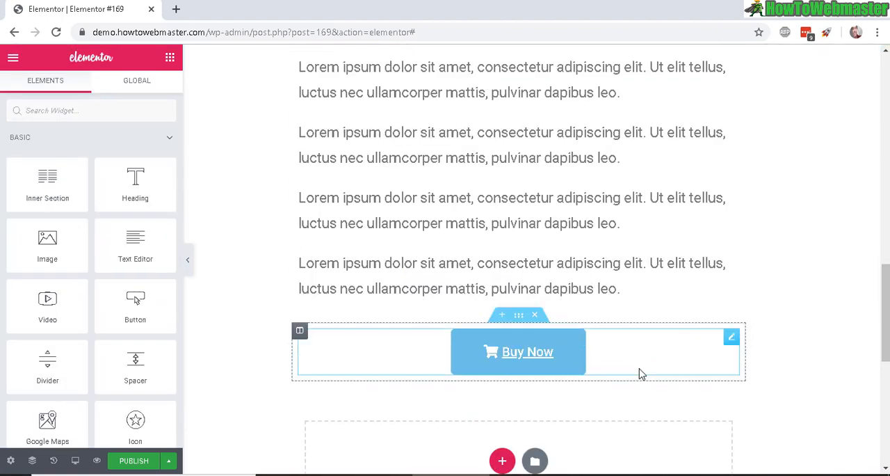
scroll(556, 209, down, 1)
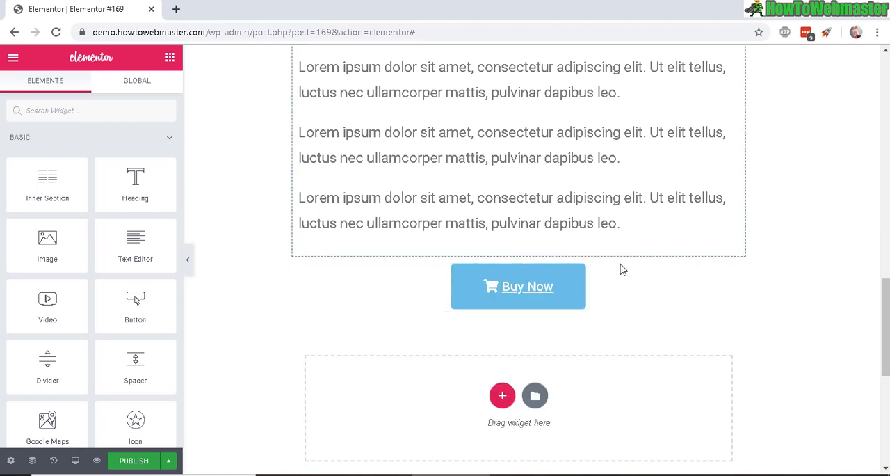
right_click(622, 287)
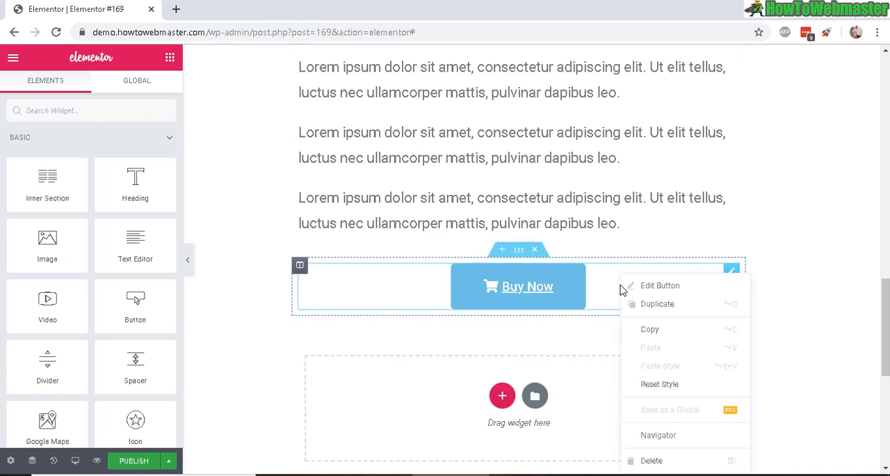
click(674, 310)
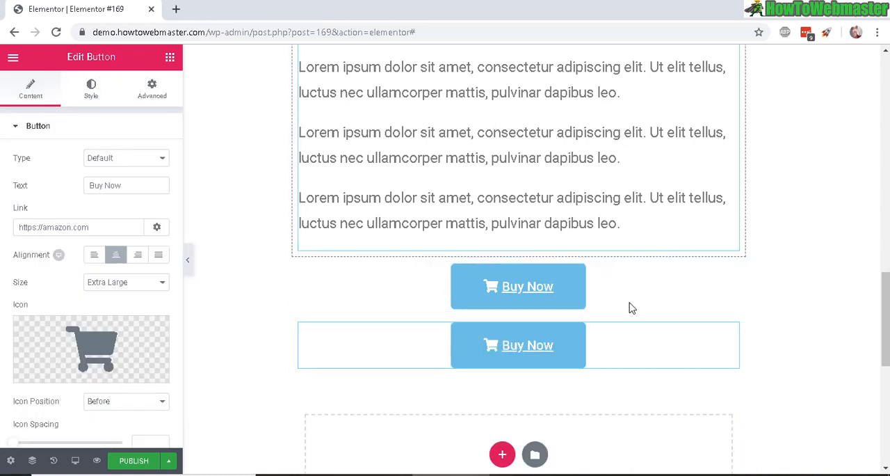
- Move one of the two Buy Now buttons up between the drill image and the text paragraphs
drag(620, 293, 616, 94)
drag(576, 67, 577, 153)
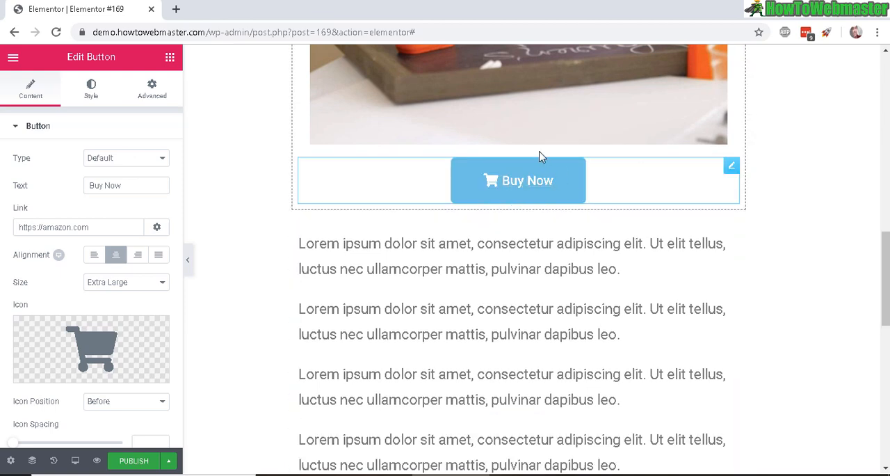
scroll(626, 229, down, 4)
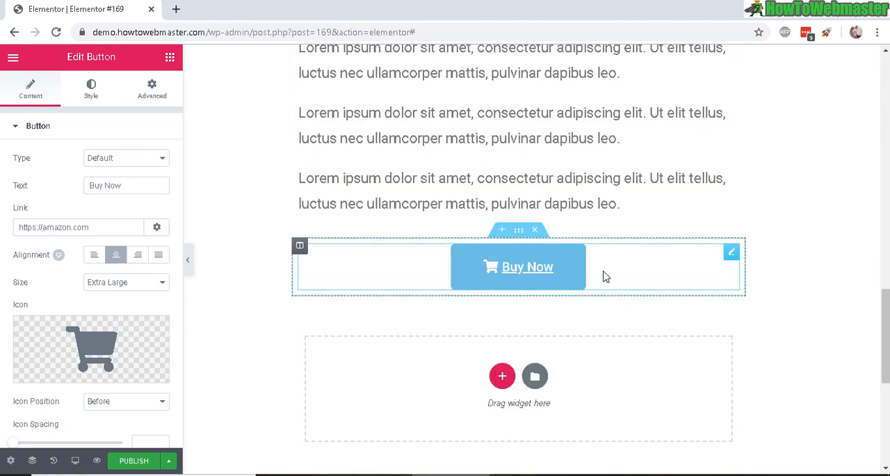
scroll(629, 191, up, 4)
scroll(630, 192, down, 4)
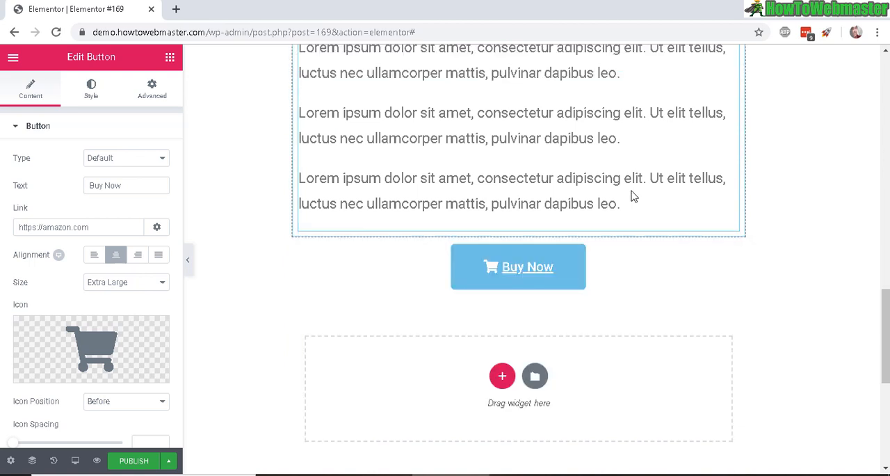
scroll(630, 192, up, 2)
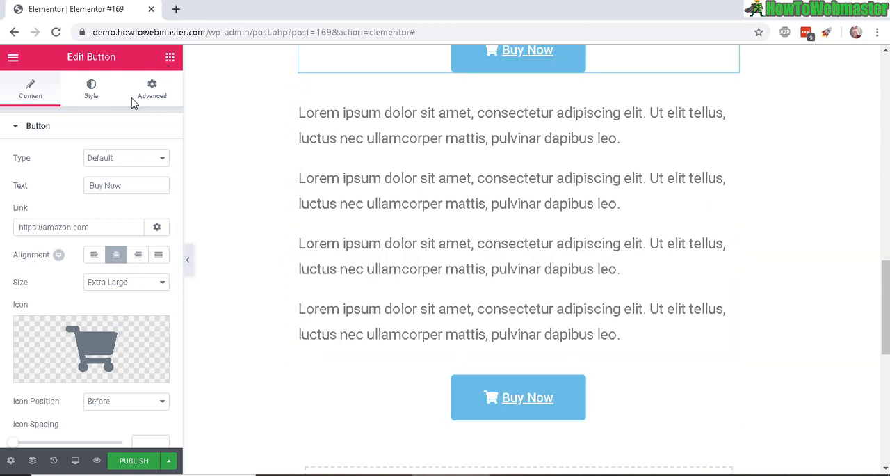
- Add a Divider widget below the lower Buy Now button
click(169, 57)
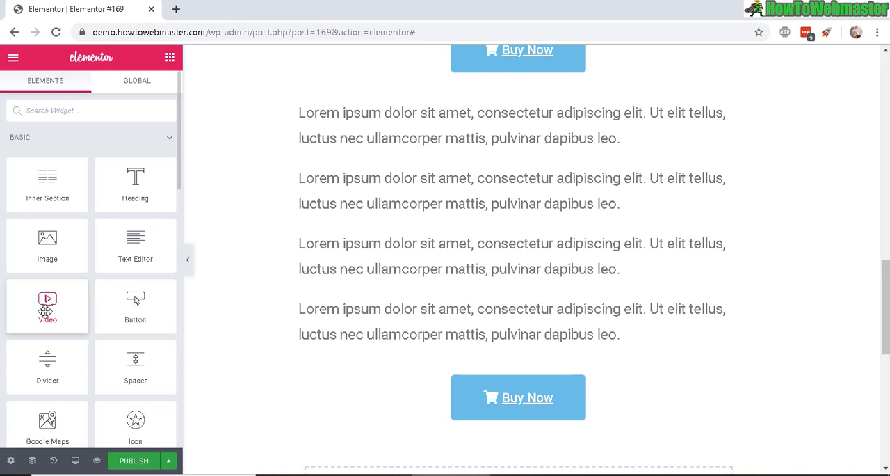
drag(47, 311, 578, 403)
drag(316, 324, 61, 252)
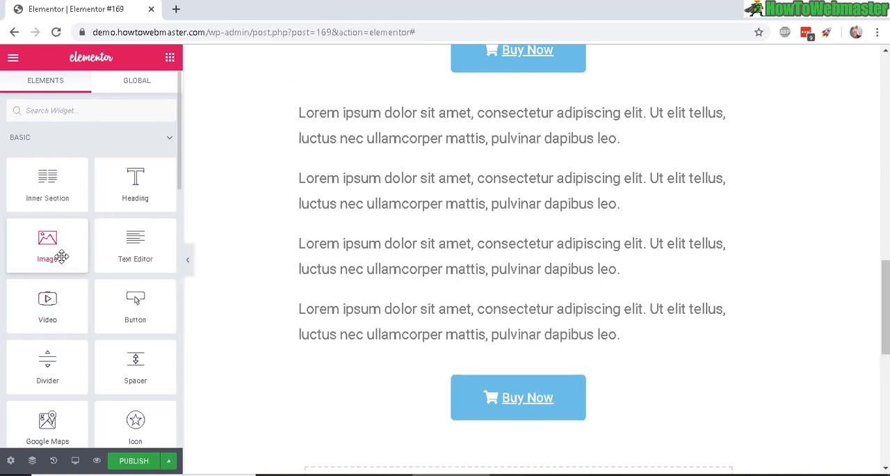
drag(422, 385, 565, 420)
scroll(749, 322, down, 3)
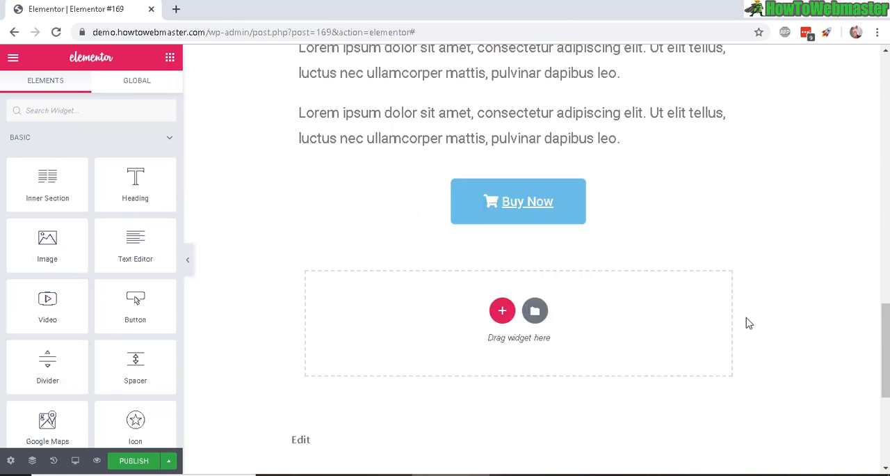
drag(43, 368, 589, 314)
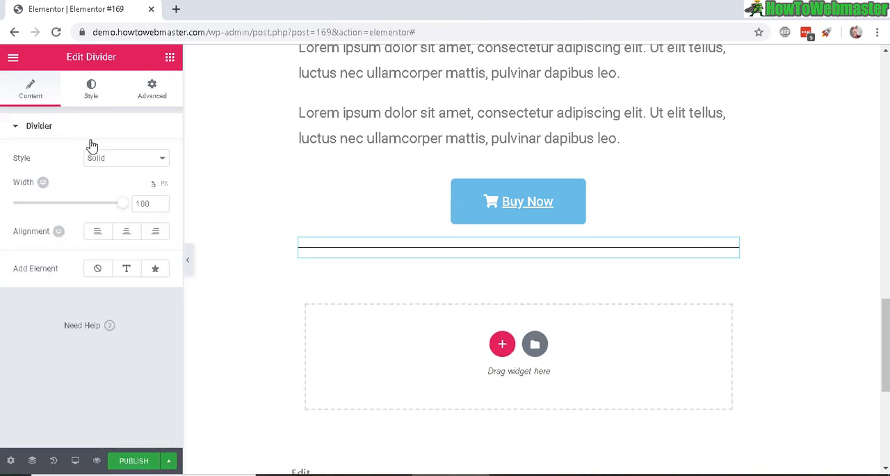
- Try the Double style on the divider and set it to Dashed
click(129, 160)
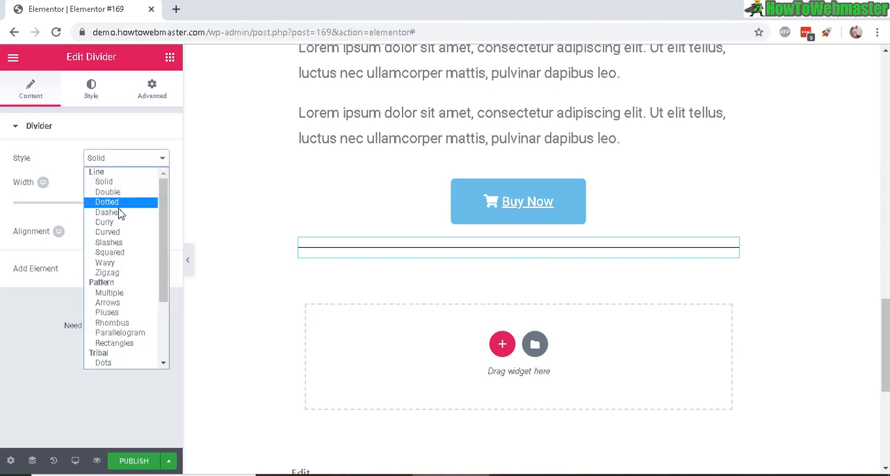
click(111, 192)
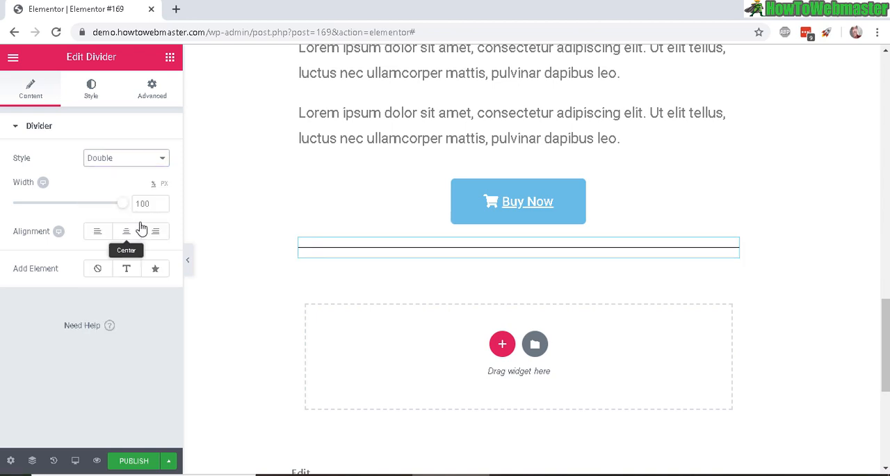
click(135, 162)
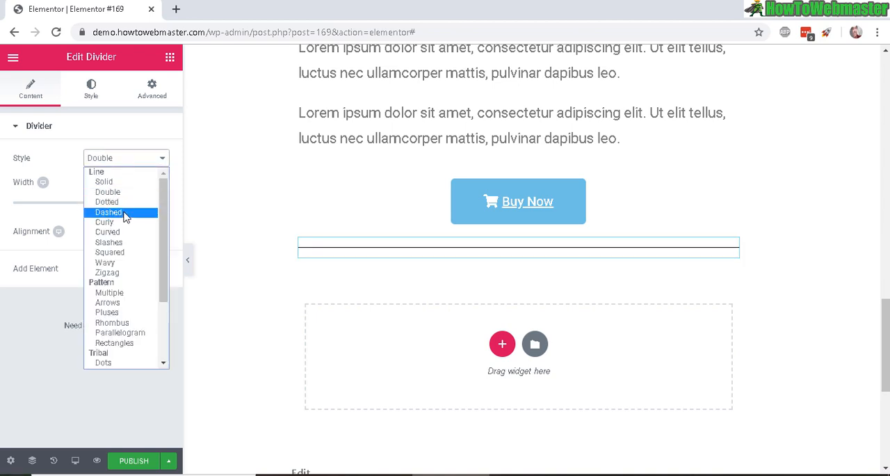
click(128, 213)
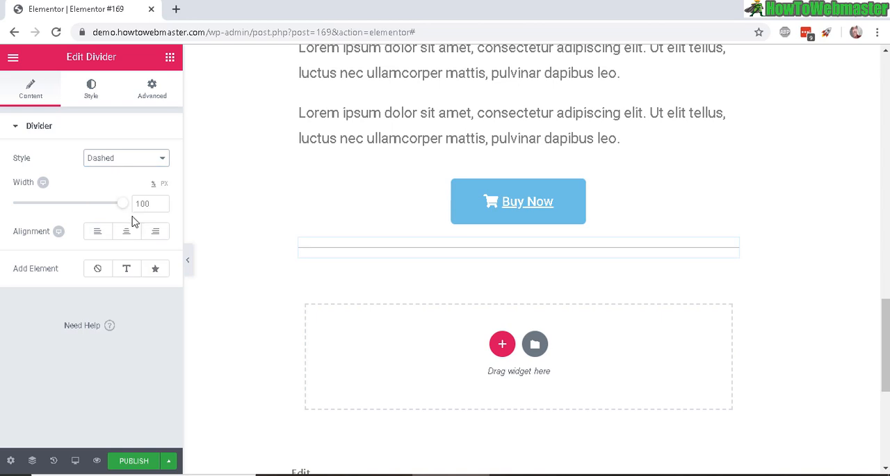
- Add a Video widget below the dashed divider and keep YouTube as its source
click(170, 60)
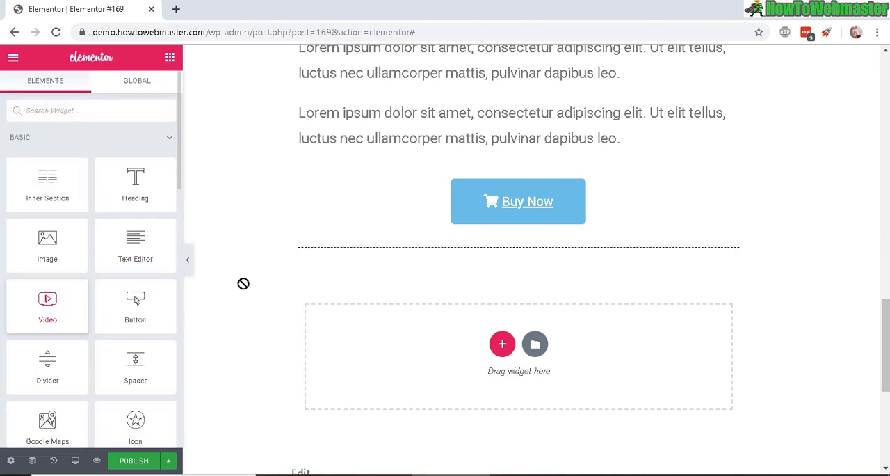
drag(546, 373, 565, 346)
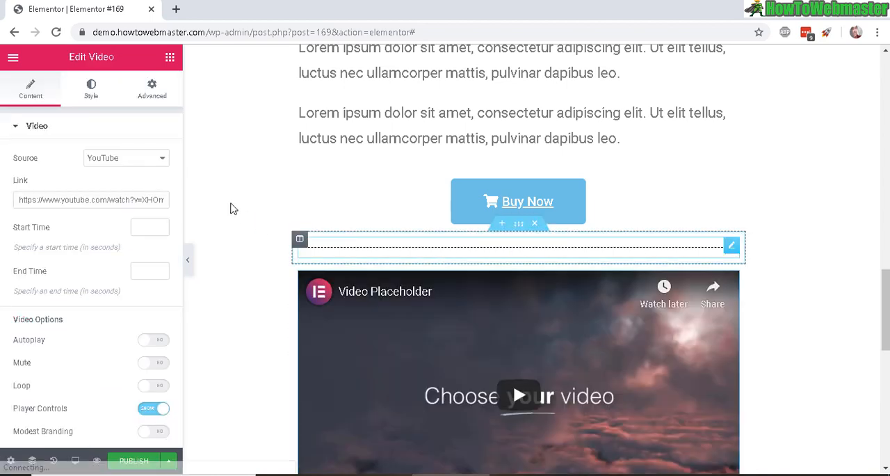
click(151, 161)
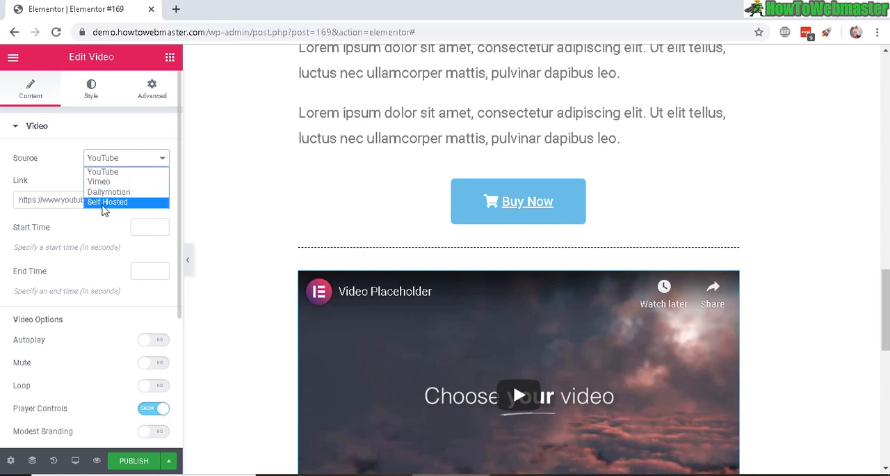
click(39, 183)
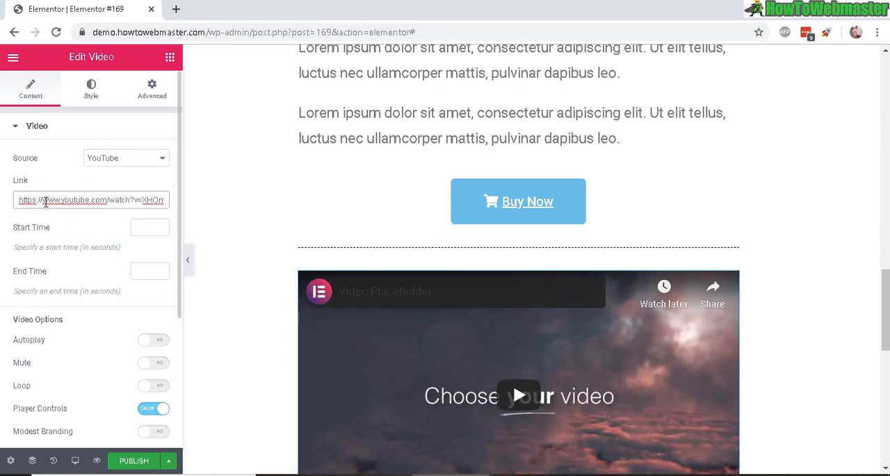
- Review the video widget's link, start and end time fields, and playback options such as Autoplay
drag(44, 199, 257, 201)
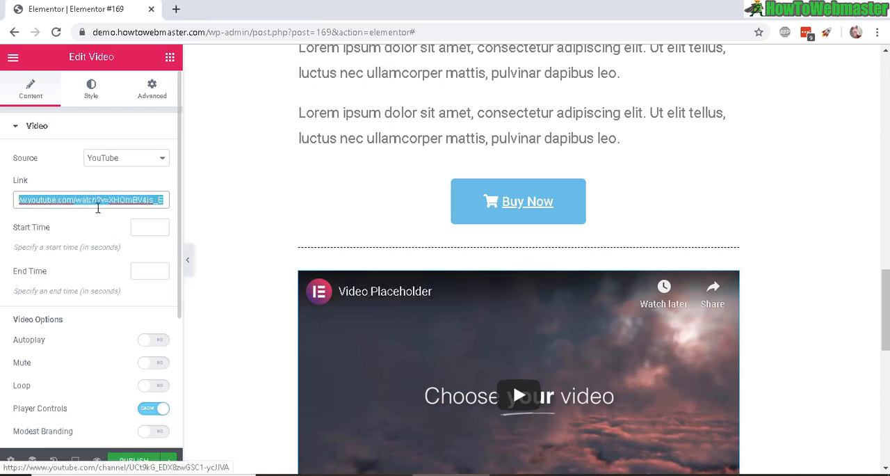
scroll(97, 208, down, 1)
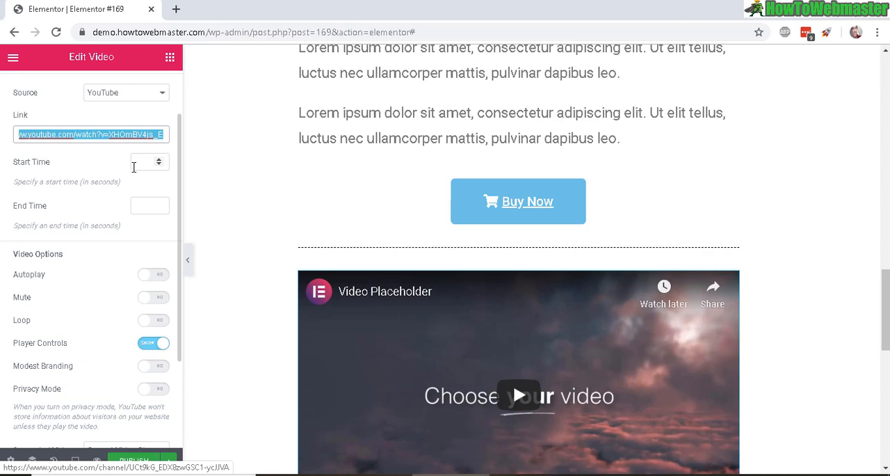
scroll(102, 258, down, 1)
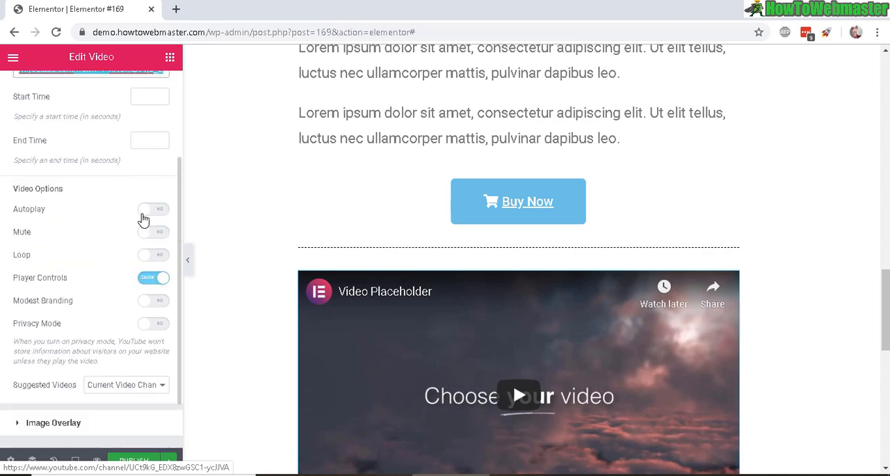
click(143, 219)
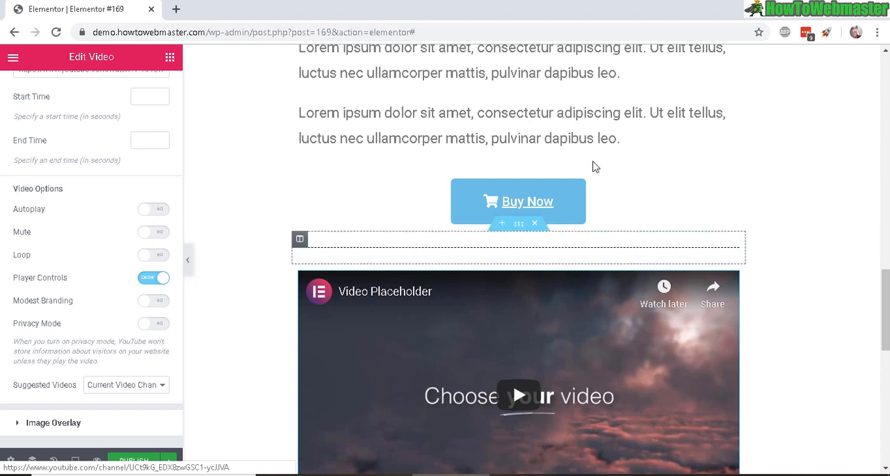
- Move the lower Buy Now button below the video and delete the placeholder heading beneath it
drag(558, 206, 556, 445)
scroll(869, 301, down, 4)
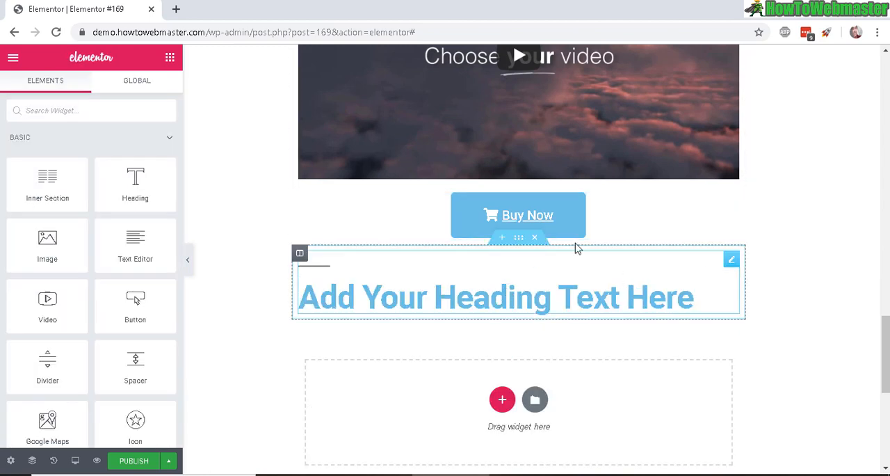
right_click(580, 293)
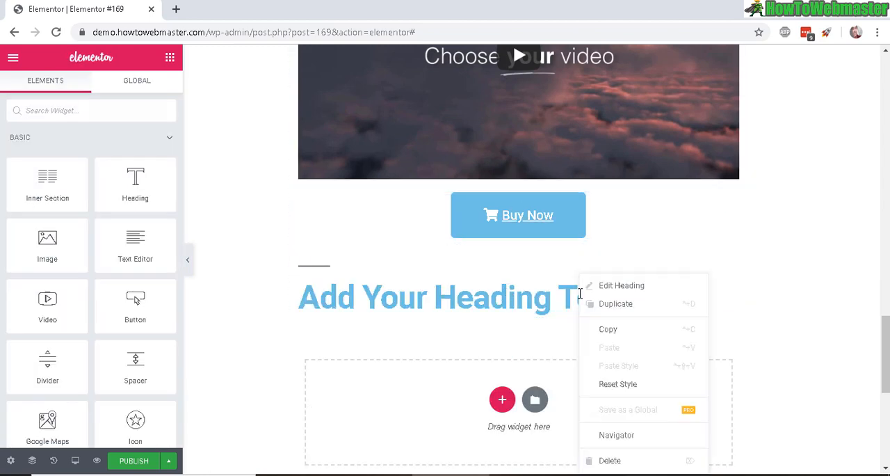
click(629, 460)
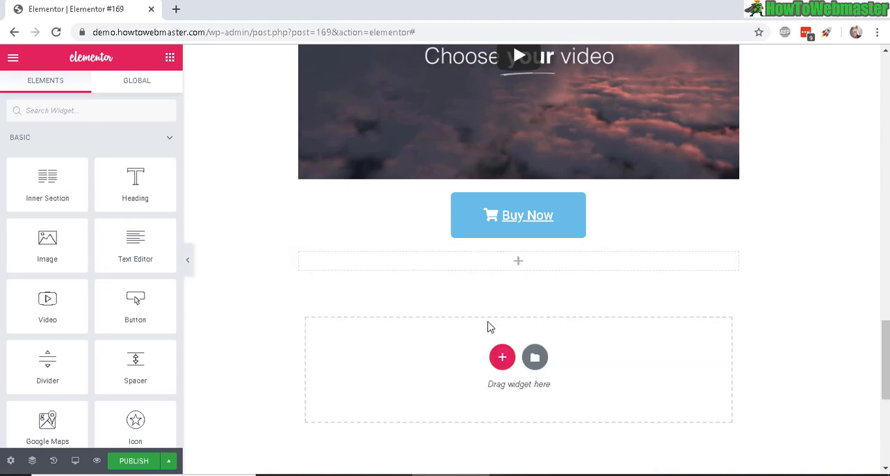
- Publish the page and check its heading, image, button, text, divider and video on the live site
drag(885, 359, 222, 279)
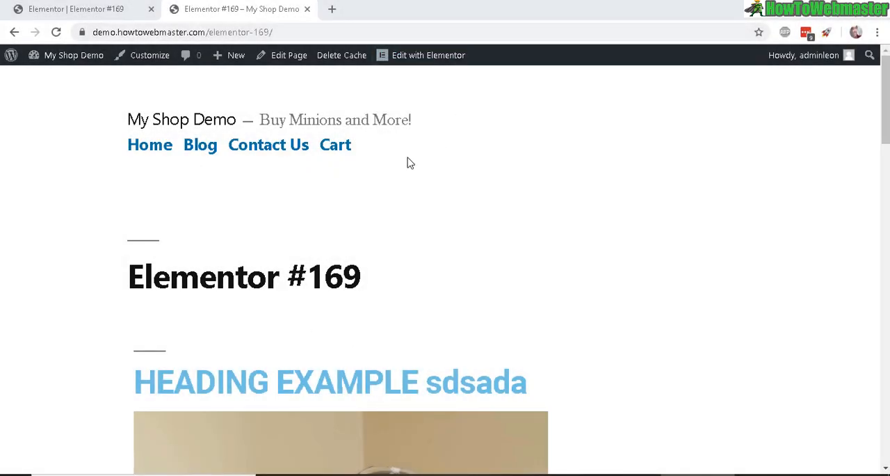
drag(885, 83, 886, 40)
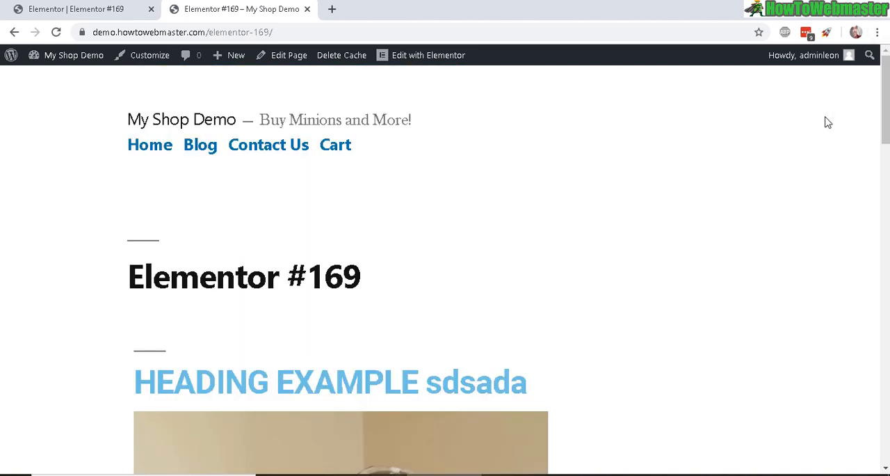
mouse_move(885, 97)
mouse_down()
mouse_move(886, 112)
mouse_move(884, 84)
mouse_move(886, 418)
mouse_move(887, 107)
mouse_up()
scroll(355, 254, down, 10)
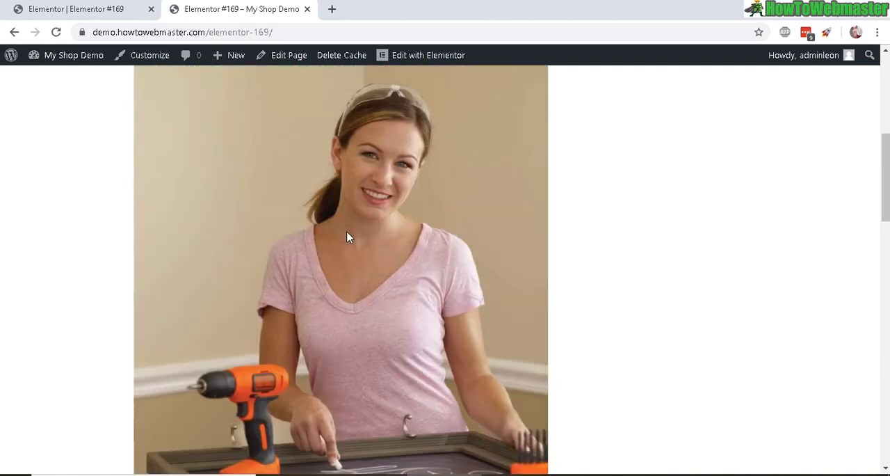
scroll(358, 230, down, 8)
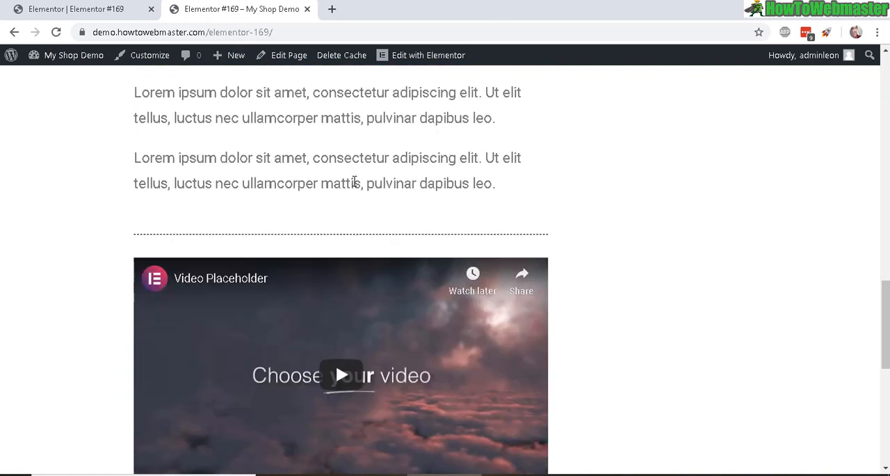
scroll(322, 199, up, 6)
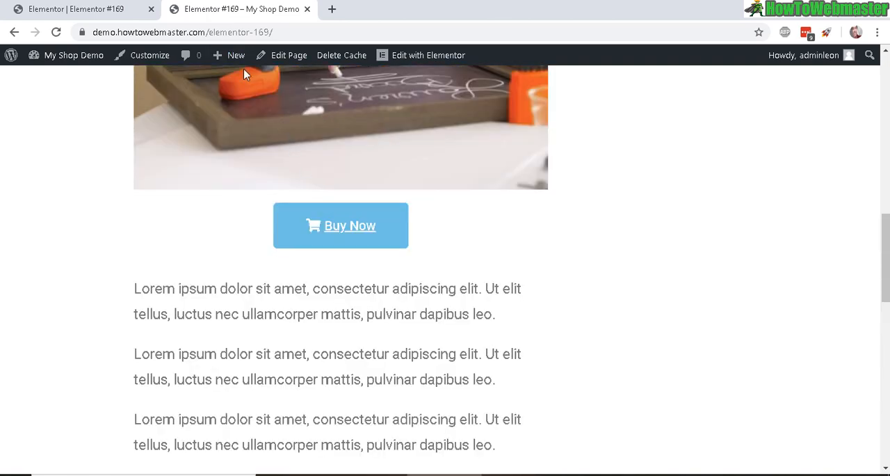
- Open the site's installed themes and activate the Super Minimal theme
scroll(240, 151, up, 10)
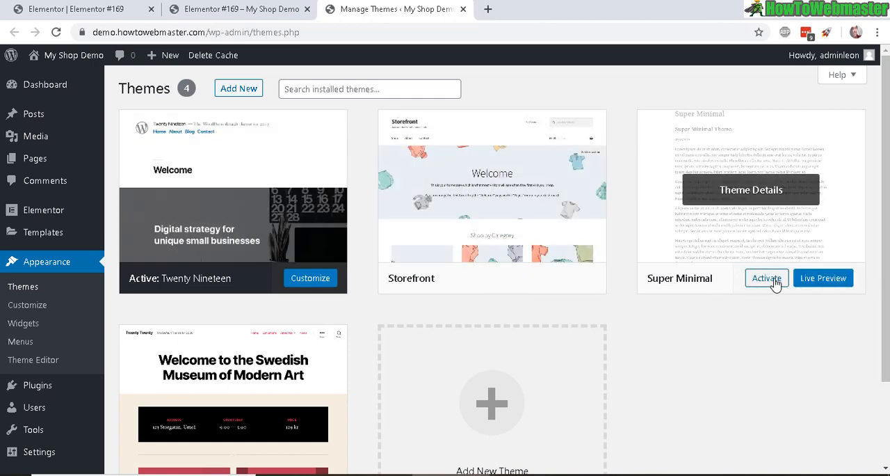
click(775, 279)
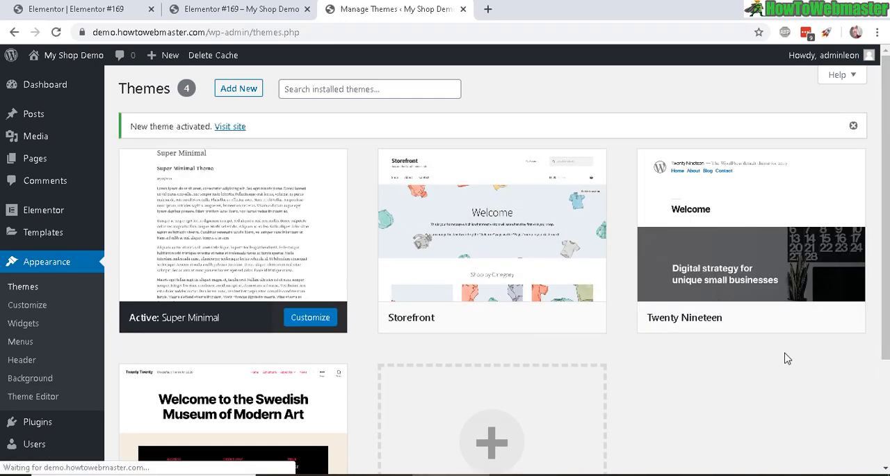
- Reload the live page and examine its layout under the newly activated theme
click(235, 9)
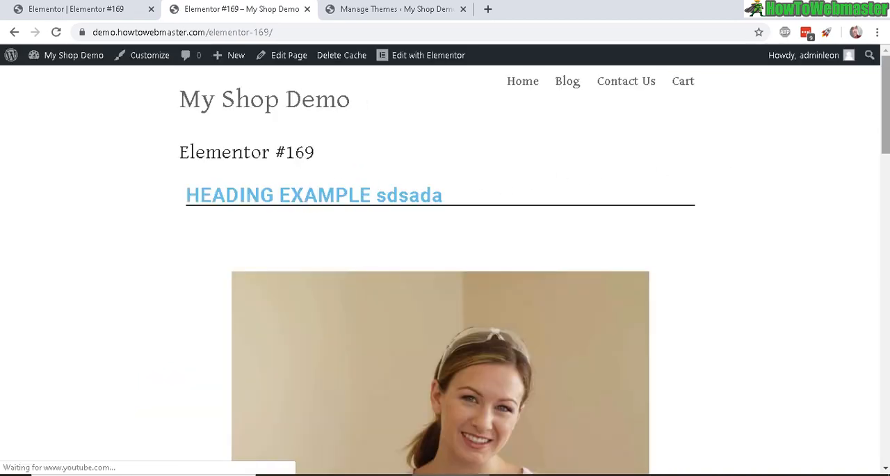
scroll(440, 270, down, 10)
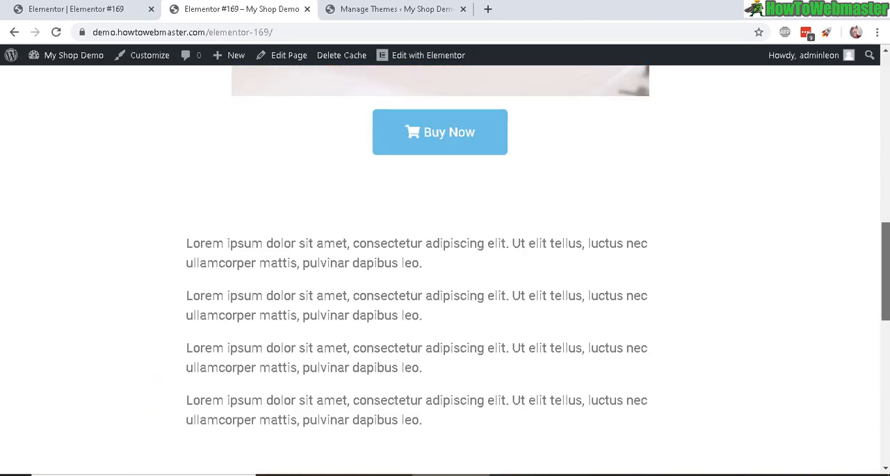
scroll(440, 270, down, 5)
scroll(440, 269, up, 15)
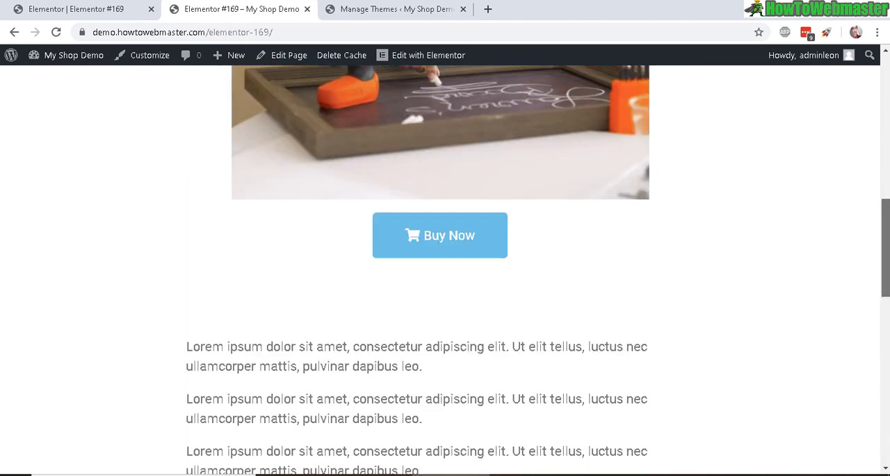
scroll(440, 270, up, 4)
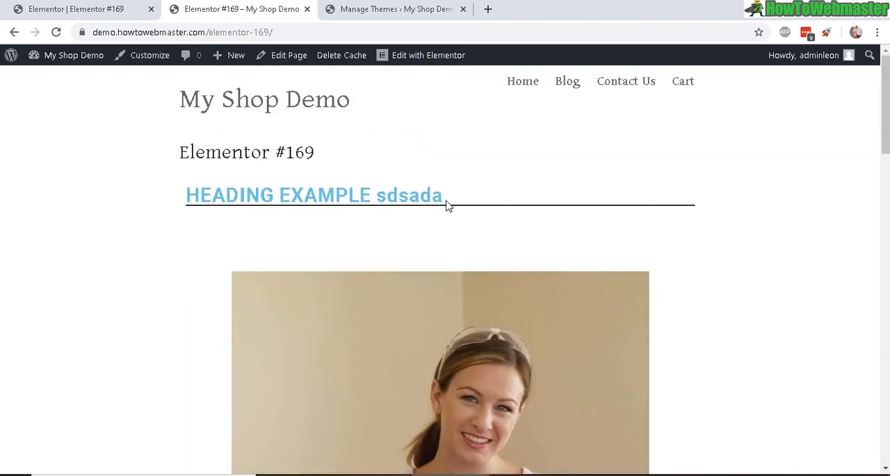
- Return to the Elementor editor and look through the available Basic and General widgets
click(42, 7)
scroll(657, 221, up, 8)
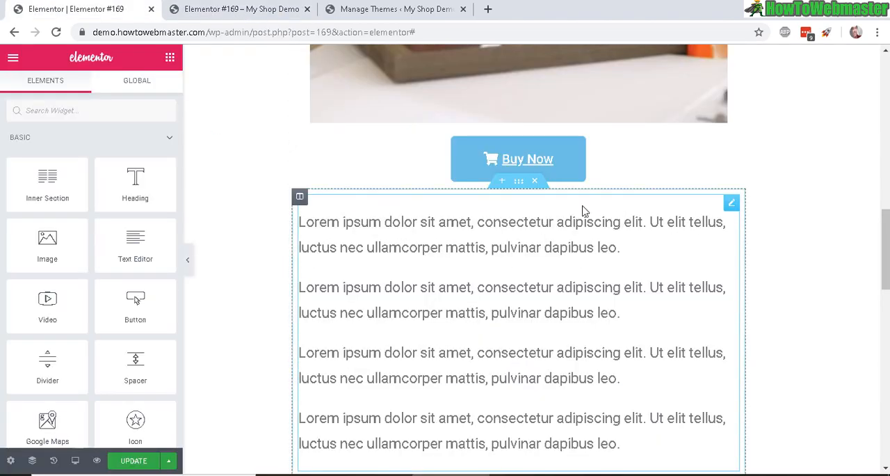
scroll(584, 211, up, 3)
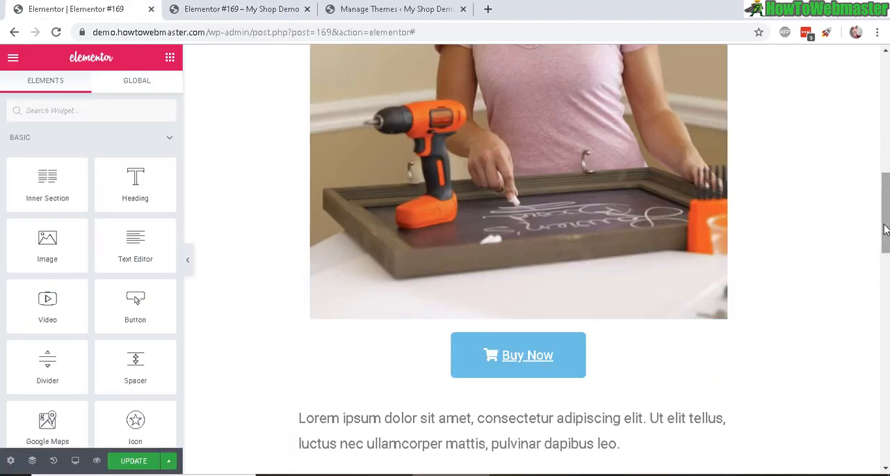
drag(885, 229, 886, 102)
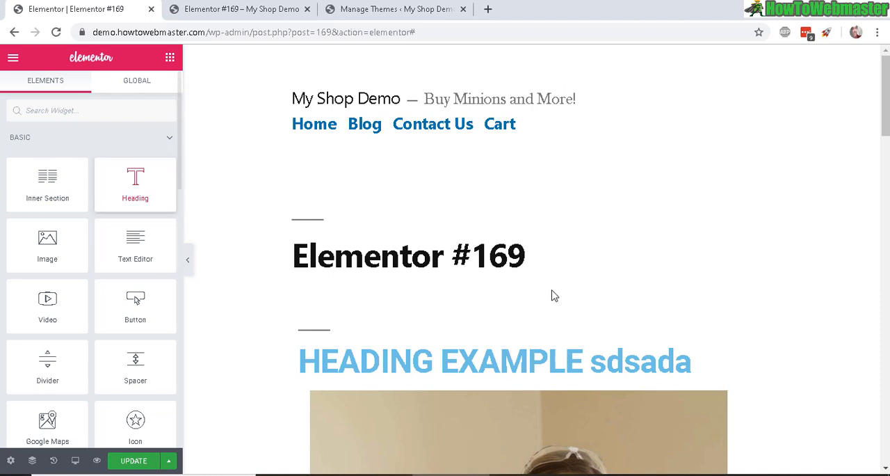
scroll(279, 299, down, 1)
scroll(114, 180, down, 2)
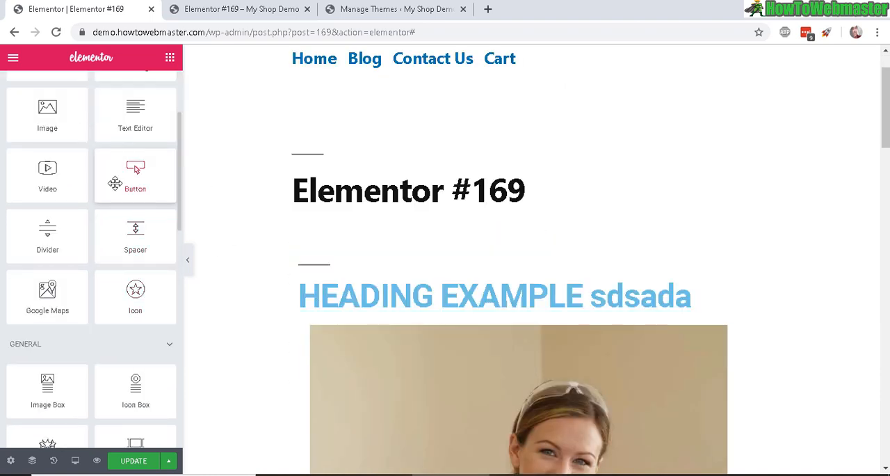
scroll(107, 300, down, 2)
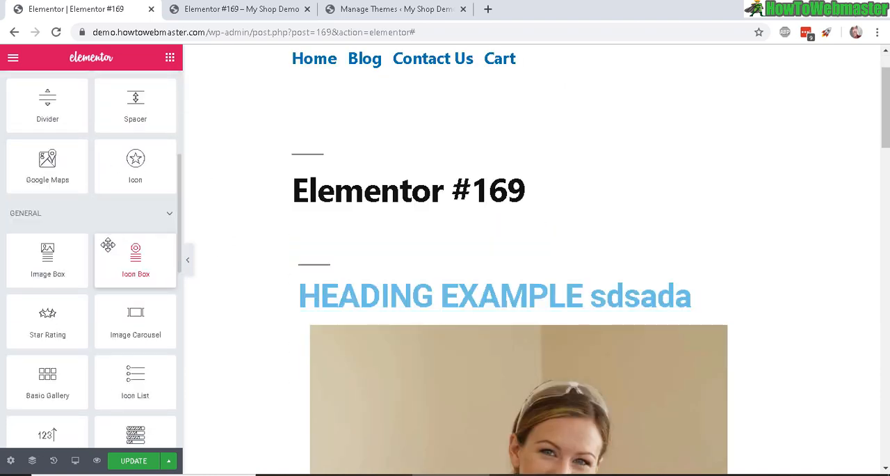
scroll(108, 245, down, 7)
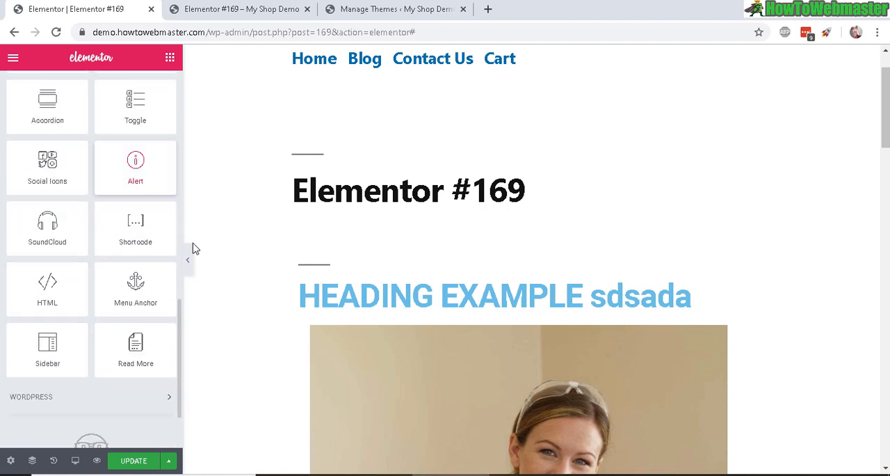